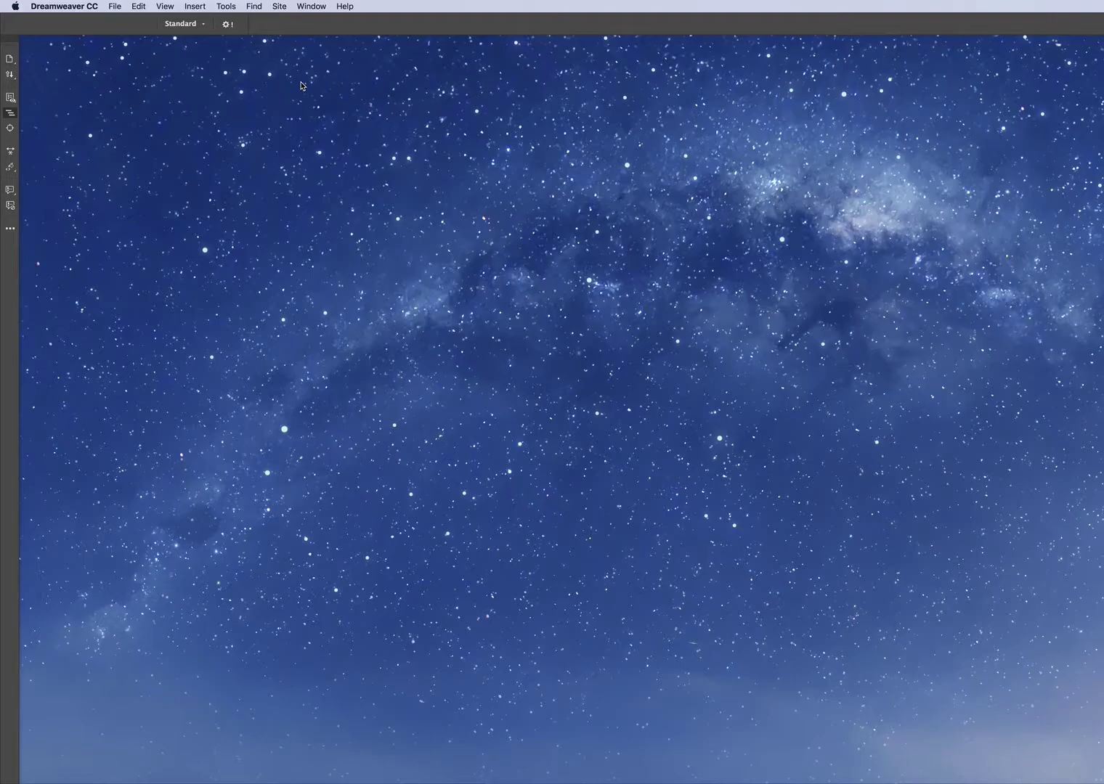
Step: Show the Files panel and dock it on the left edge
click(311, 6)
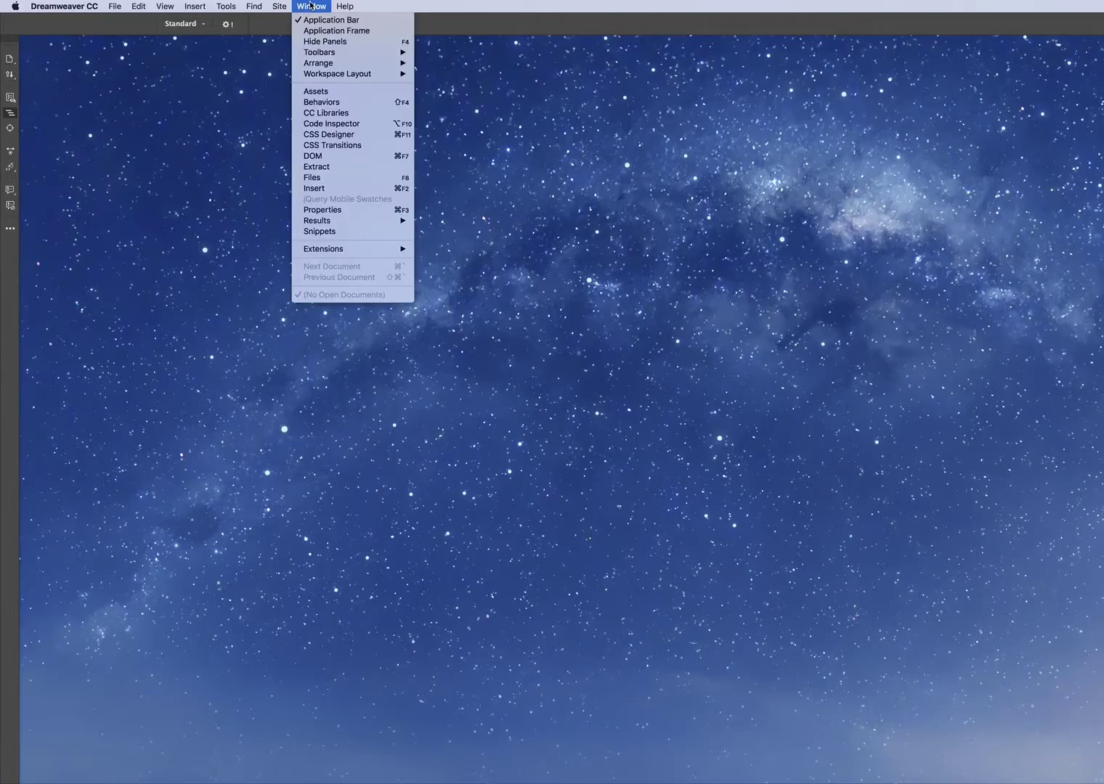
click(320, 177)
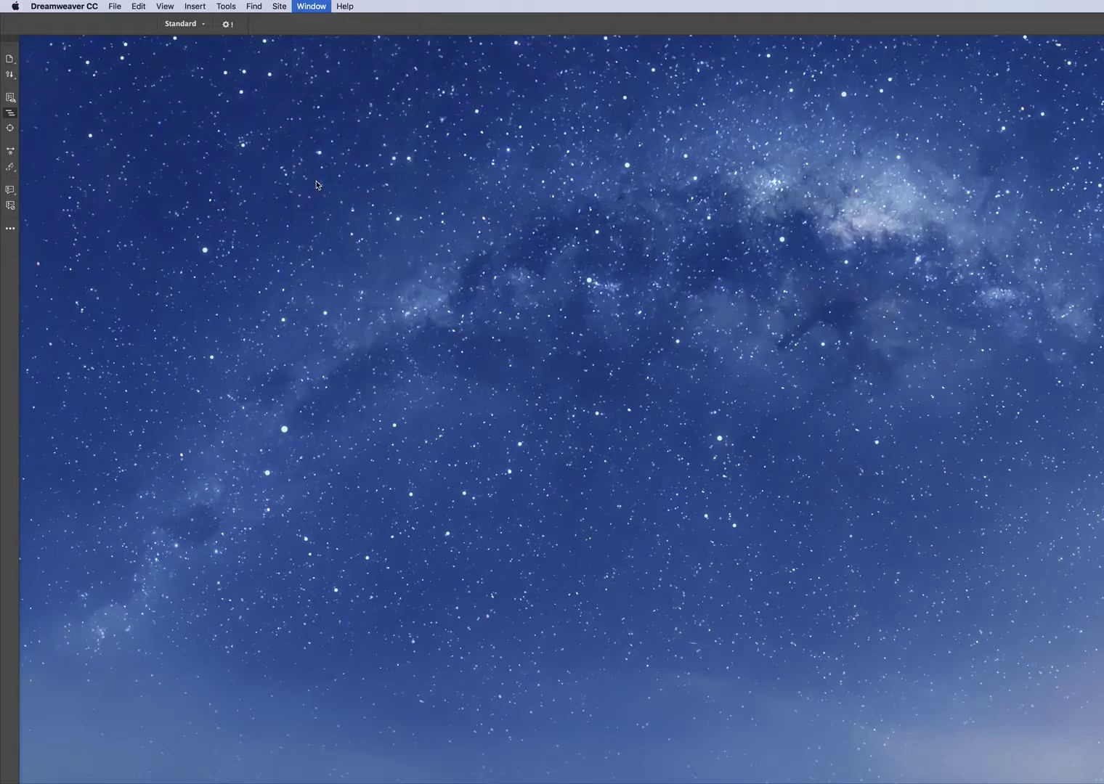
drag(127, 45, 63, 46)
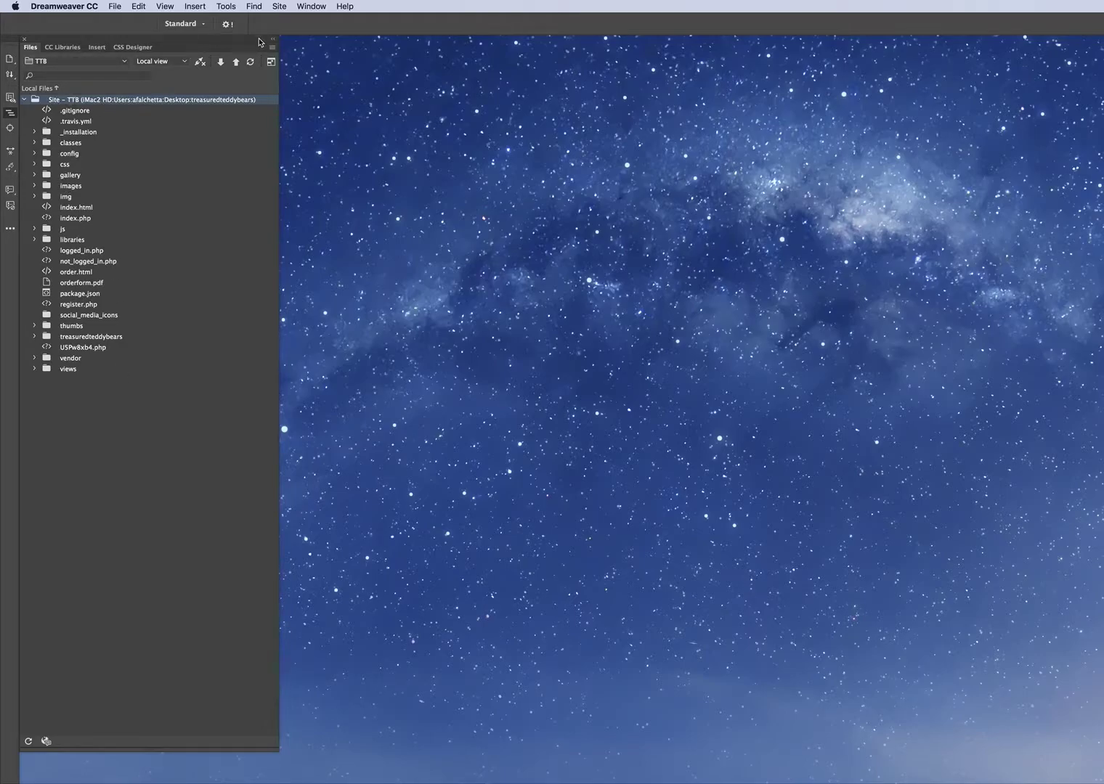
Step: Start a new site named test_conn and browse for its local site folder
click(302, 9)
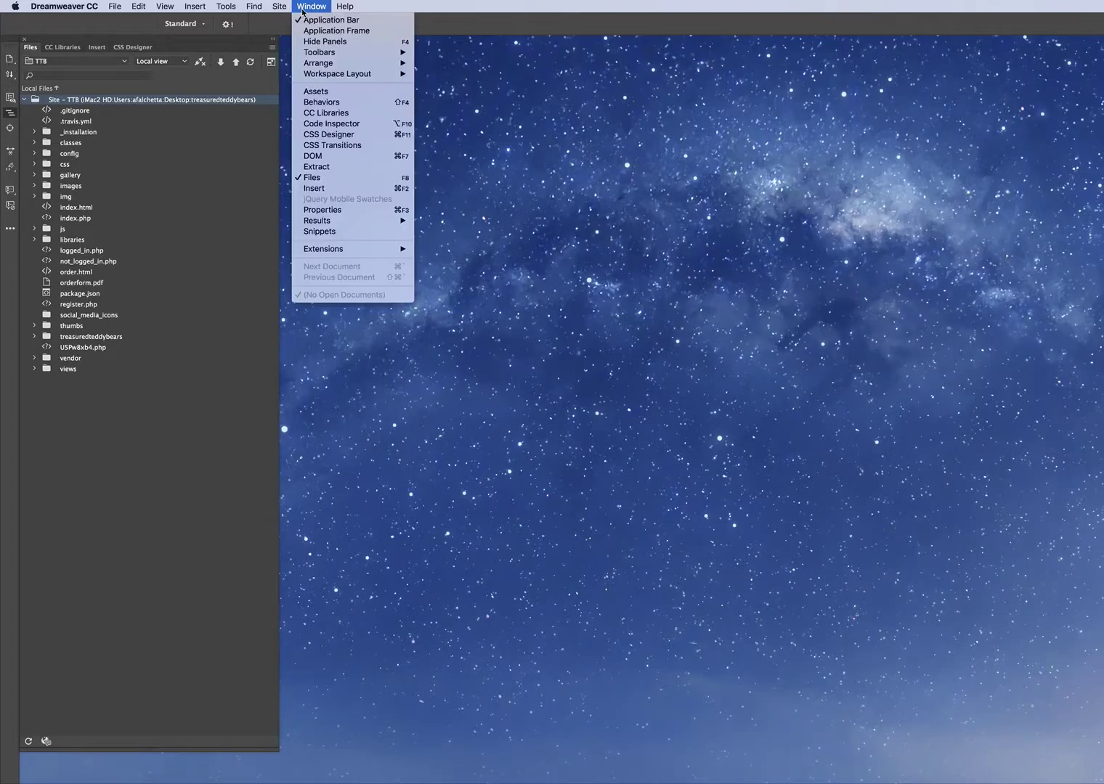
click(286, 21)
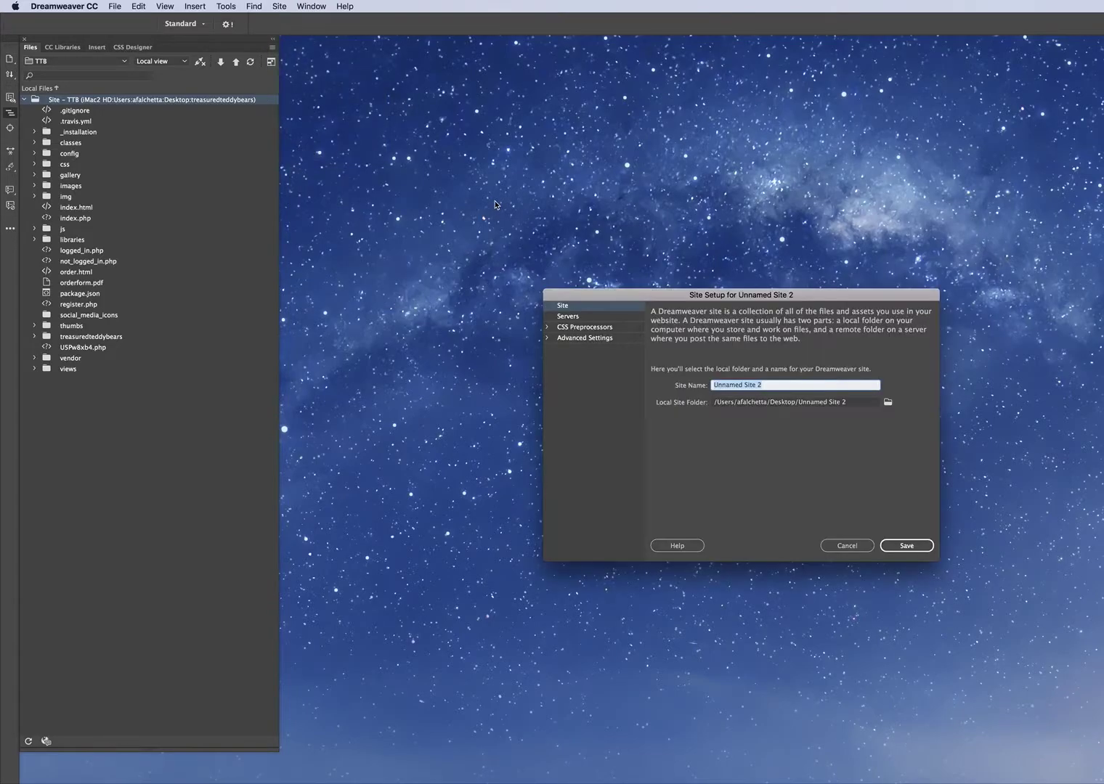
click(279, 6)
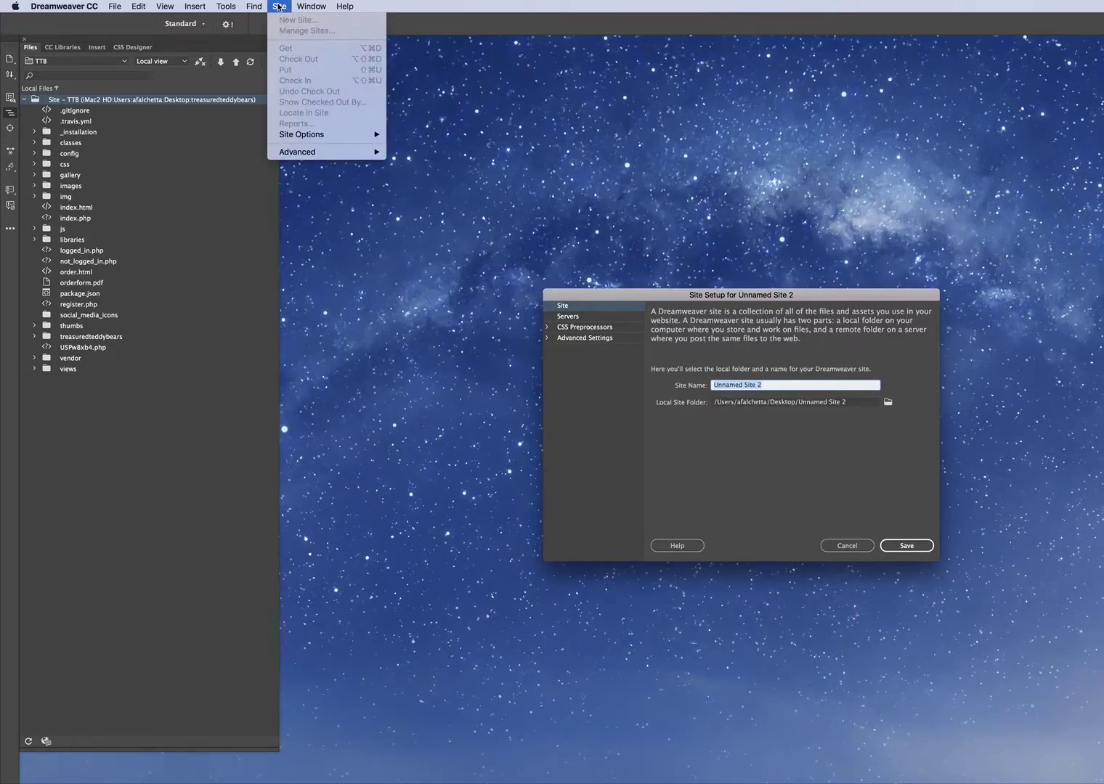
click(848, 551)
click(851, 550)
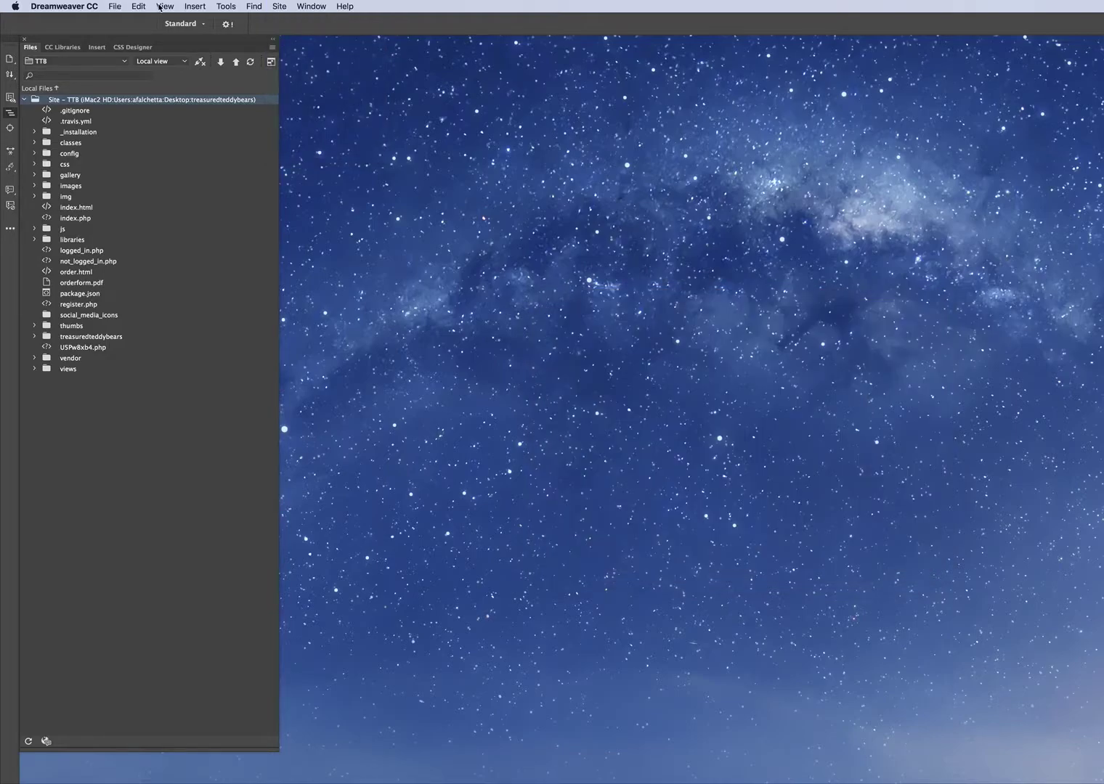
click(279, 6)
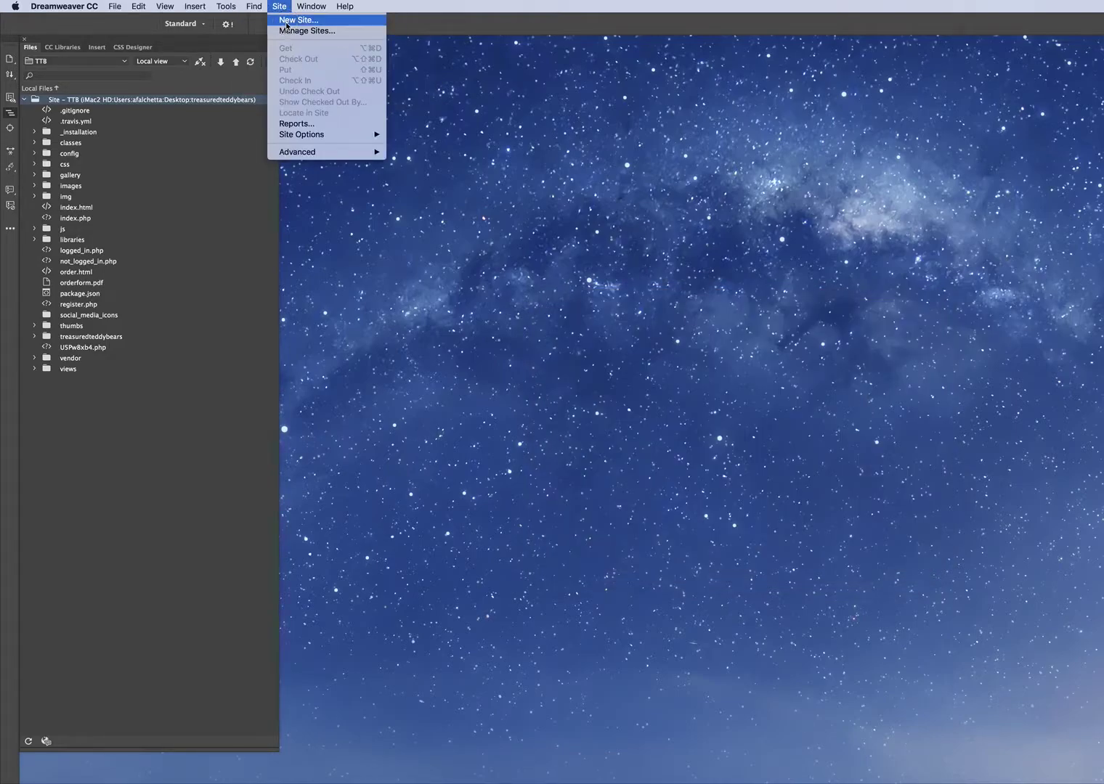
click(287, 20)
drag(658, 287, 478, 135)
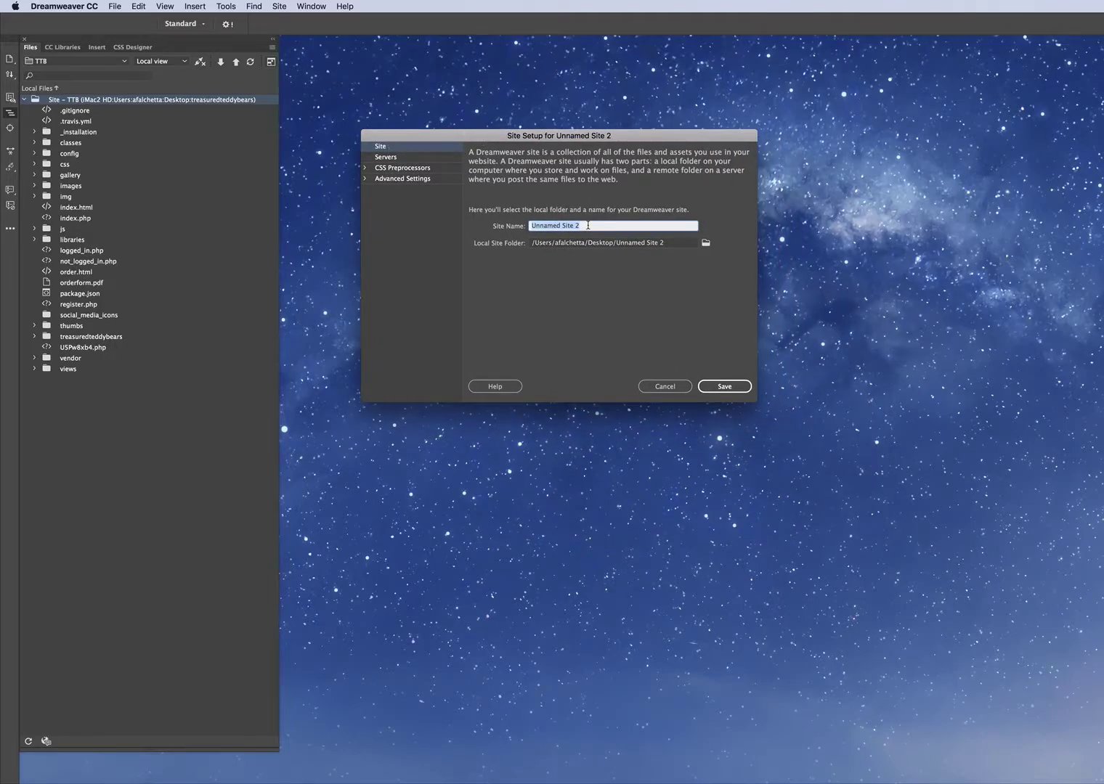
text(test_conn)
click(706, 244)
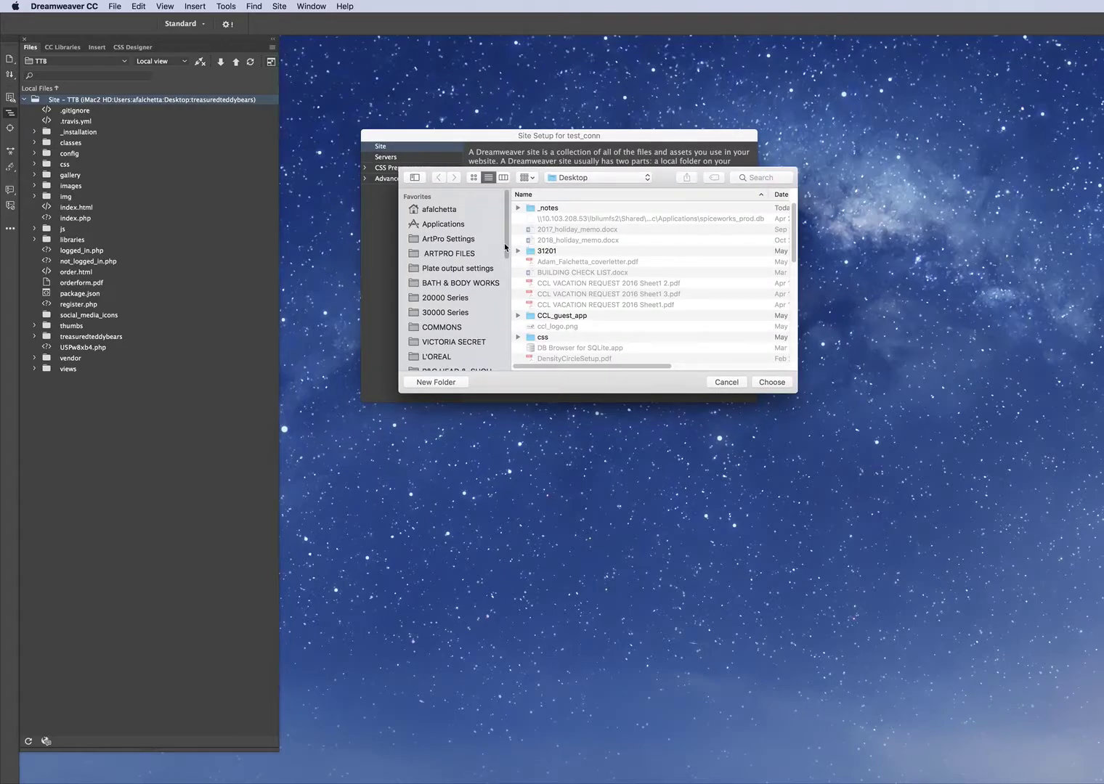
Step: Choose the Desktop folder in the home folder as test_conn's local site folder
click(440, 210)
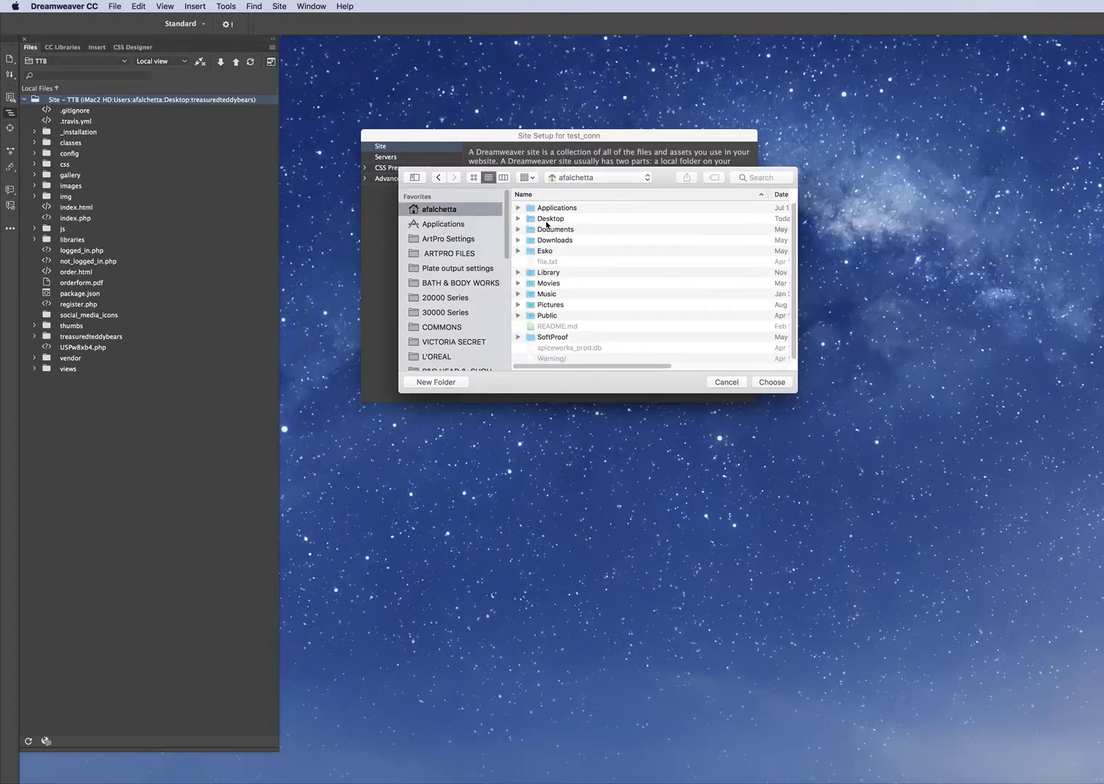
click(543, 220)
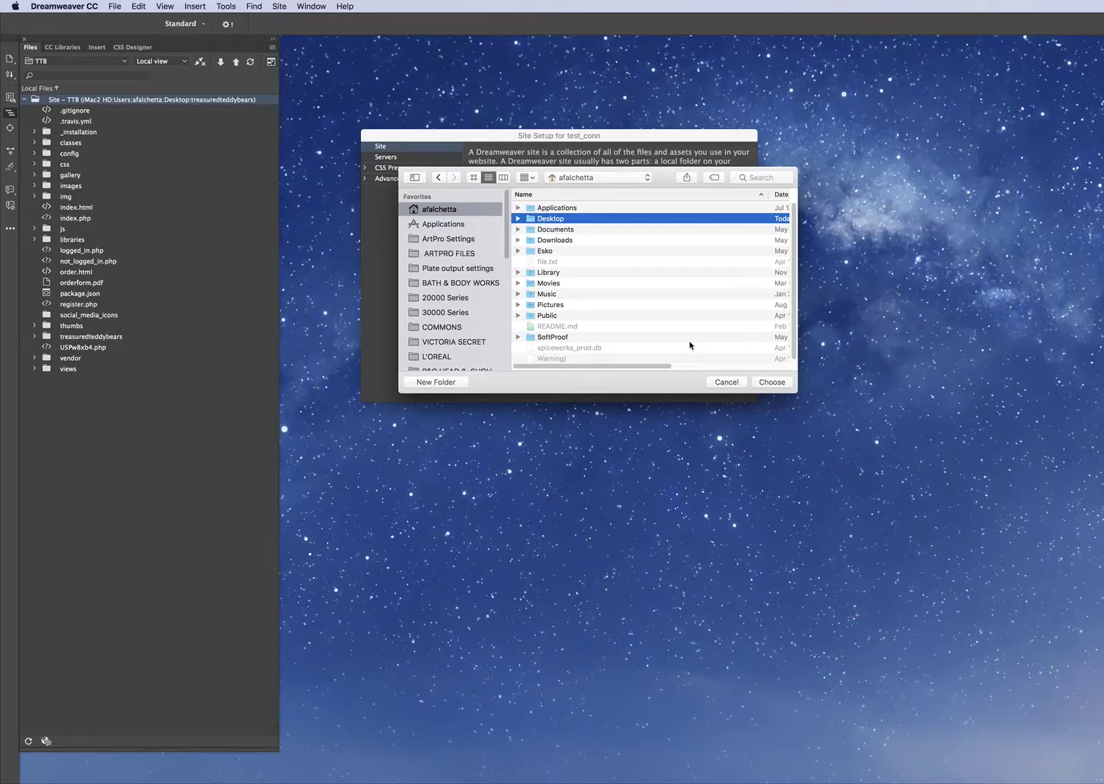
click(771, 384)
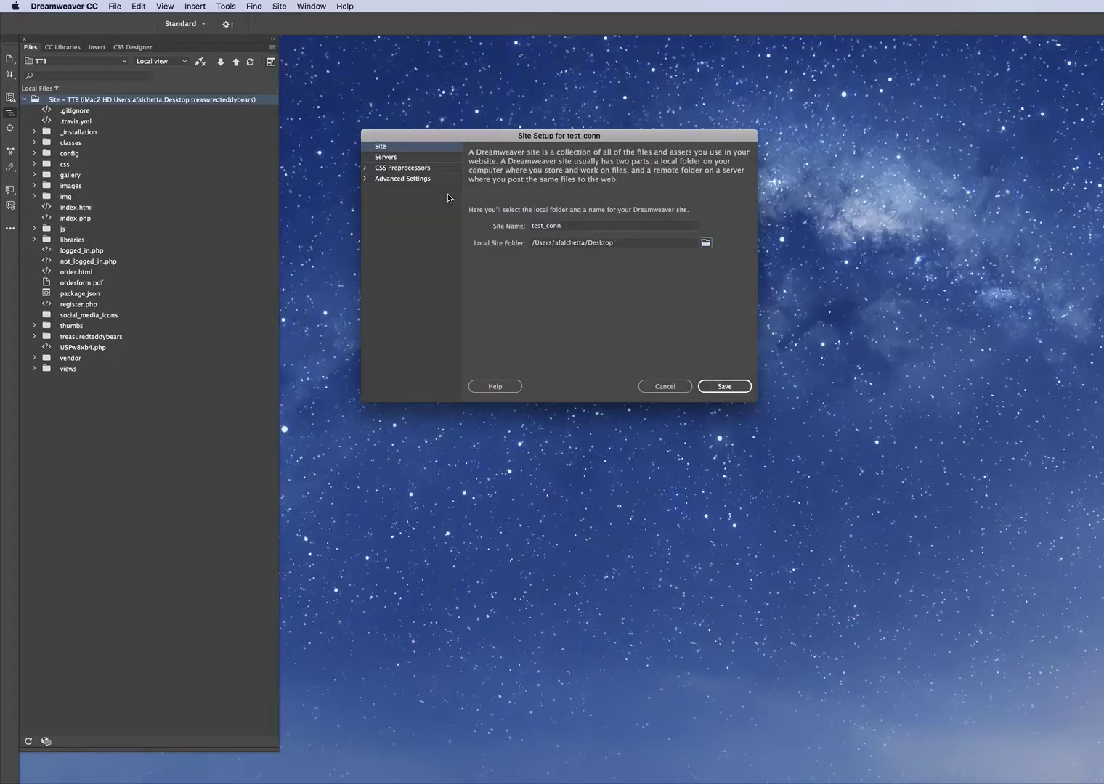
Step: In the Servers settings, add a new server named test_conn
click(389, 160)
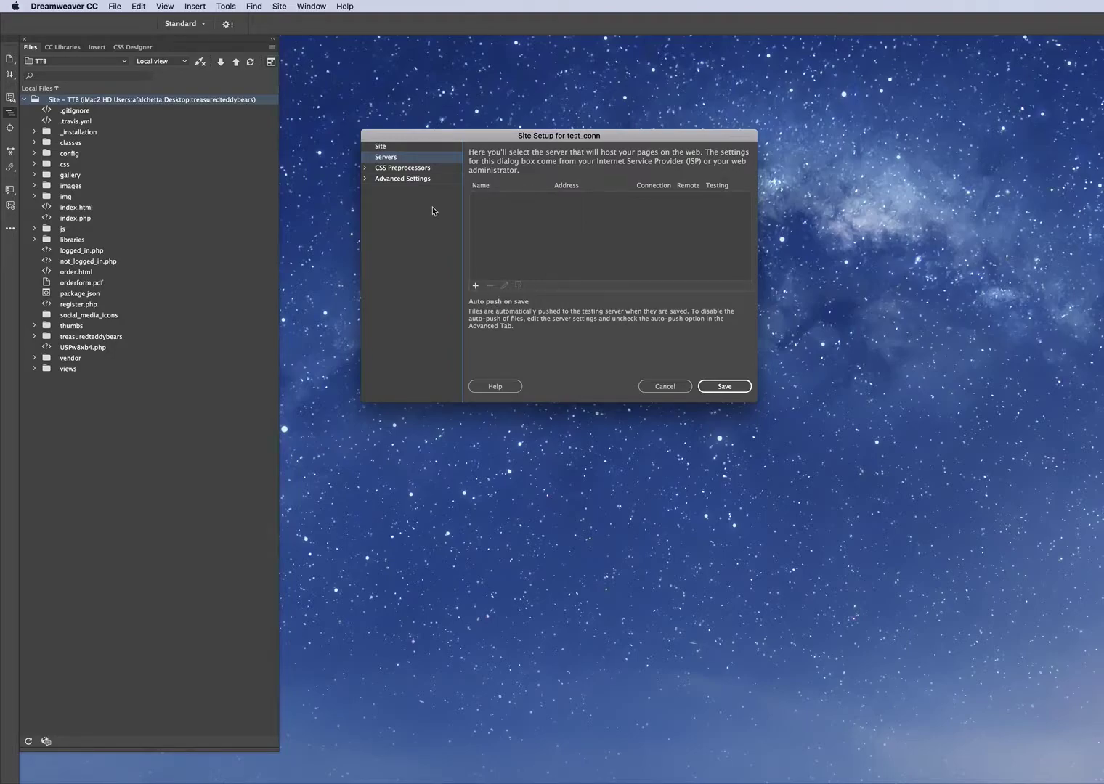
click(381, 147)
click(386, 158)
click(475, 285)
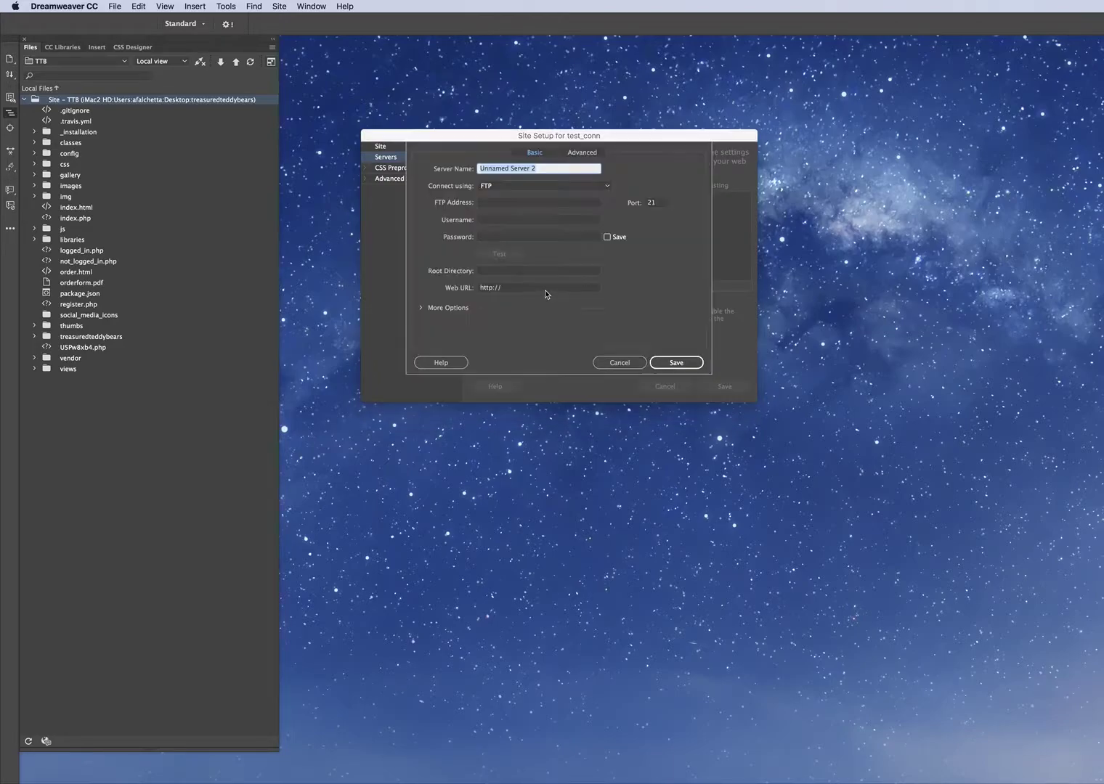
drag(498, 138, 612, 185)
text(test_conn)
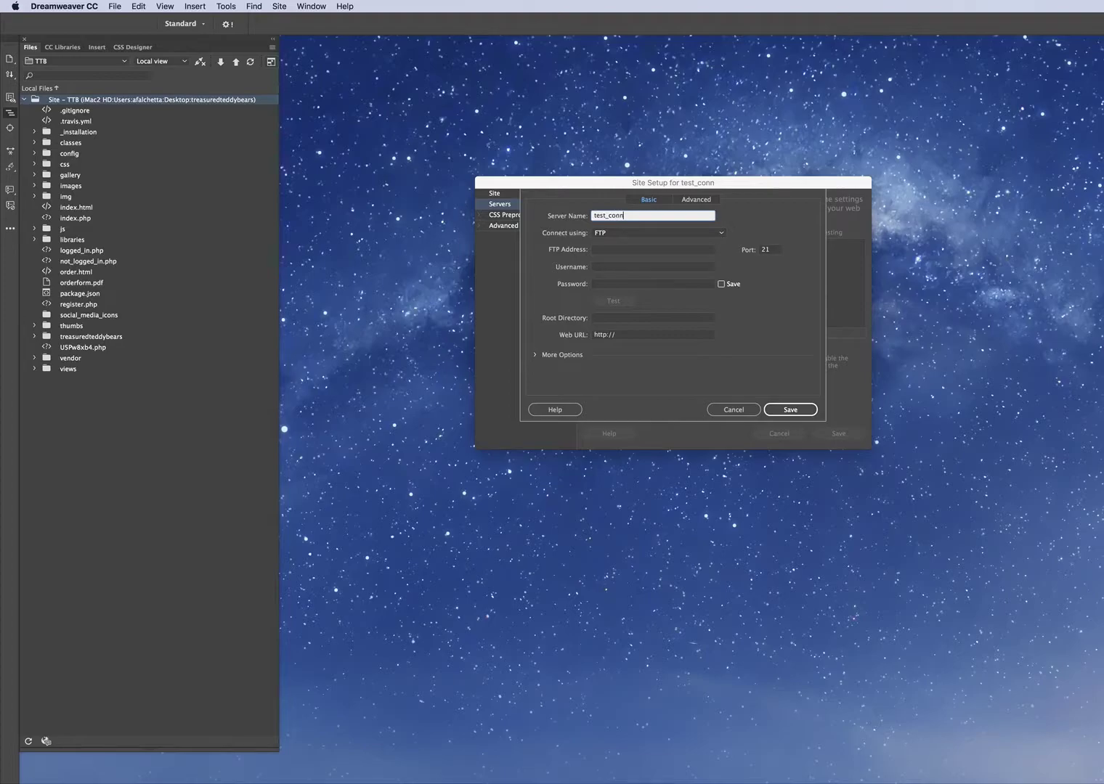
Step: Set the server's connection type to FTP, after briefly trying SFTP
click(658, 233)
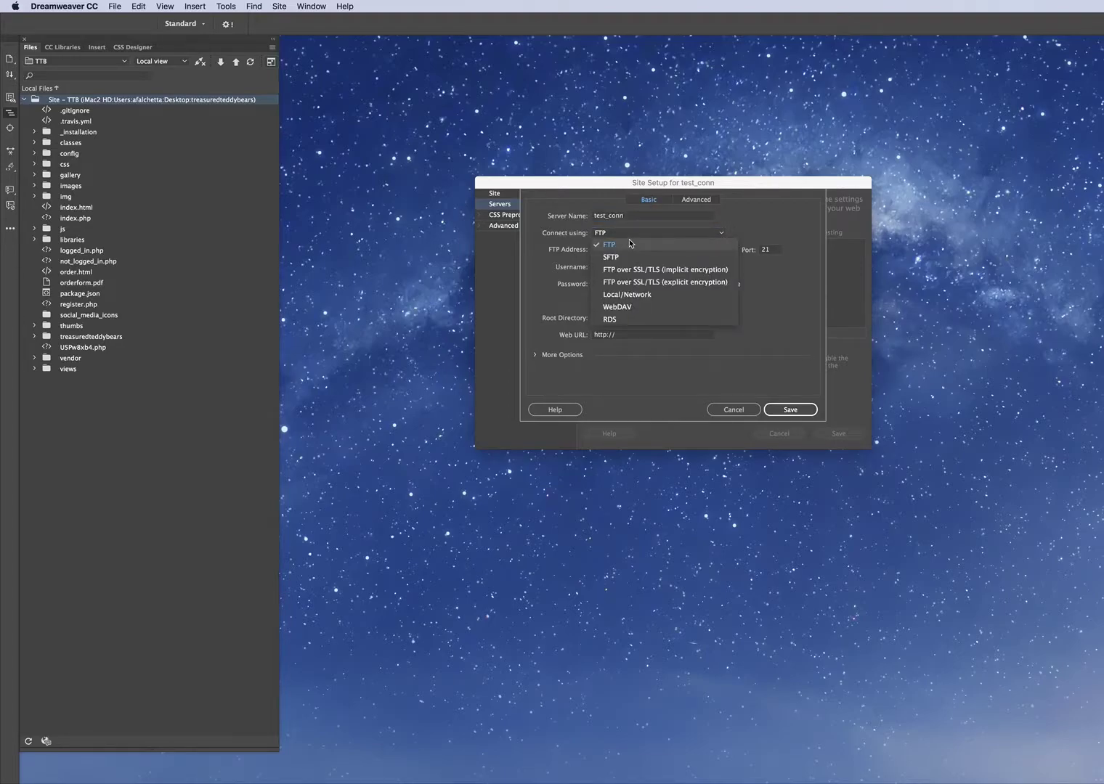
click(612, 257)
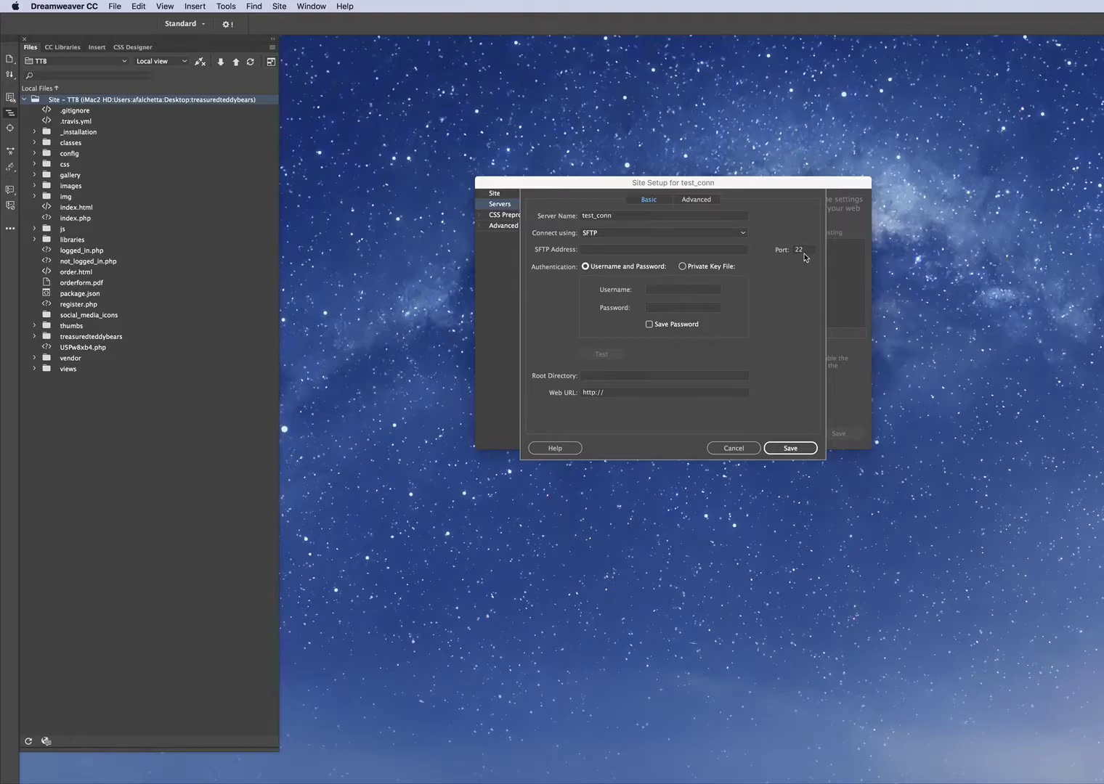
click(609, 233)
click(606, 244)
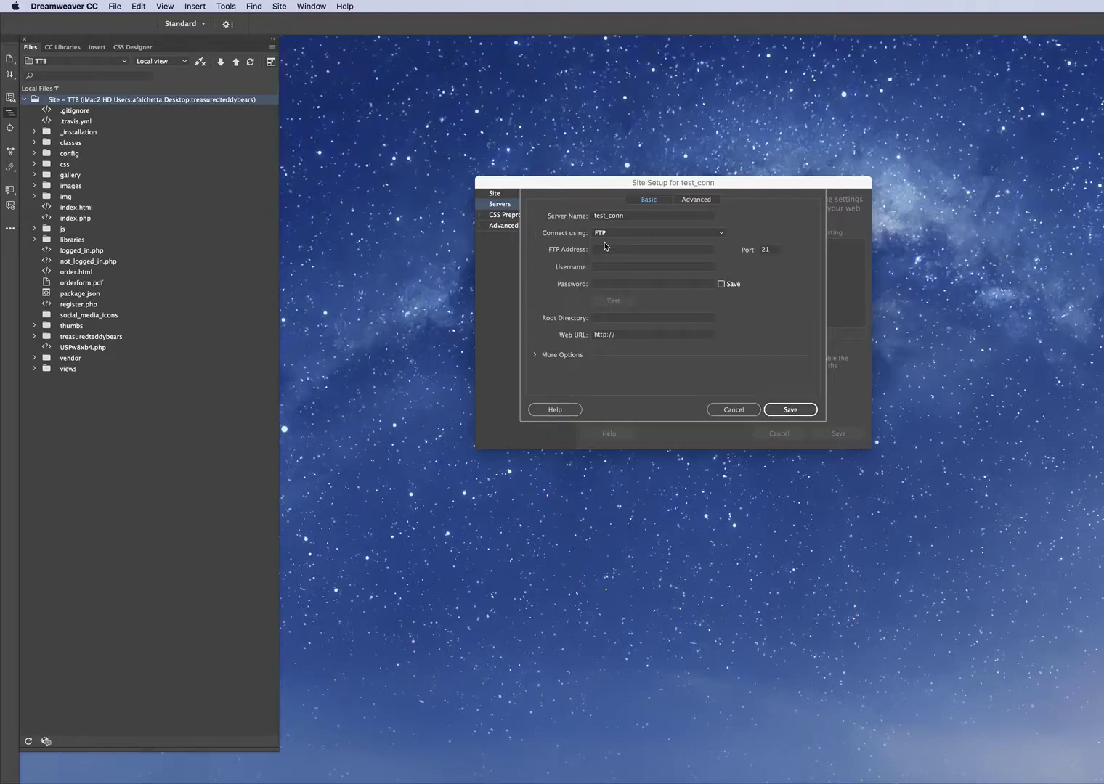
click(620, 251)
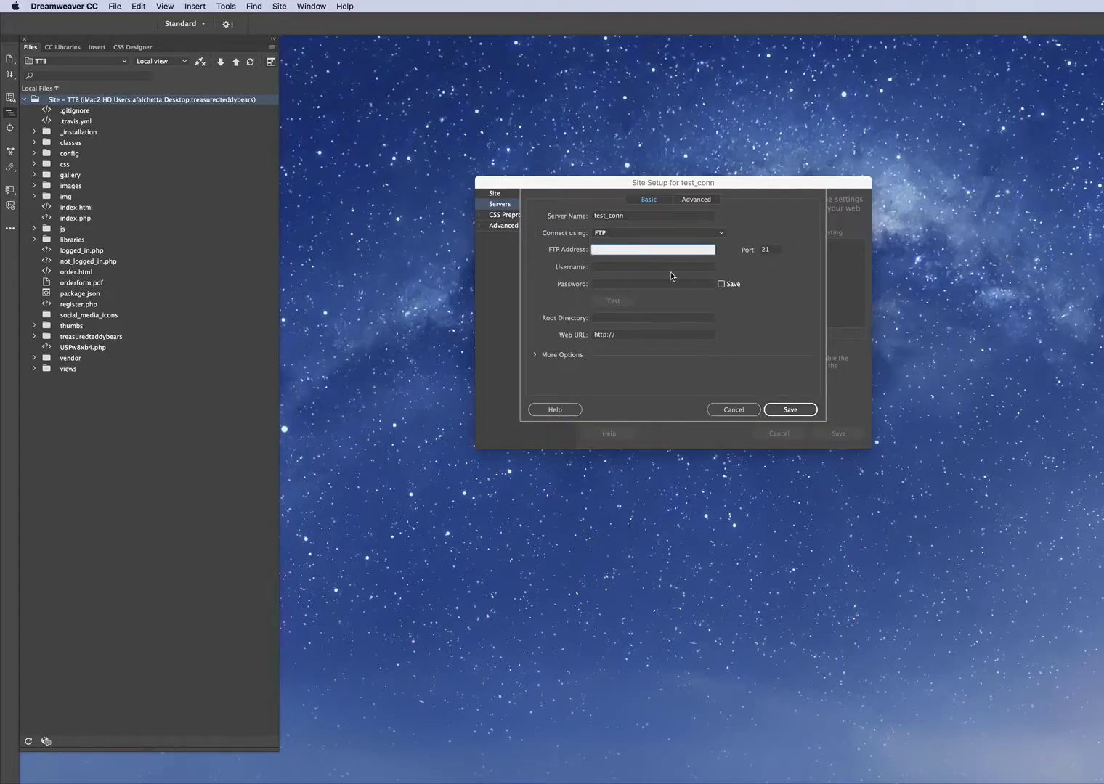
Step: Enter FTP address 192.186.248.68, the login username and password with Save ticked, and begin the root directory
text(192.186.248.68)
click(653, 268)
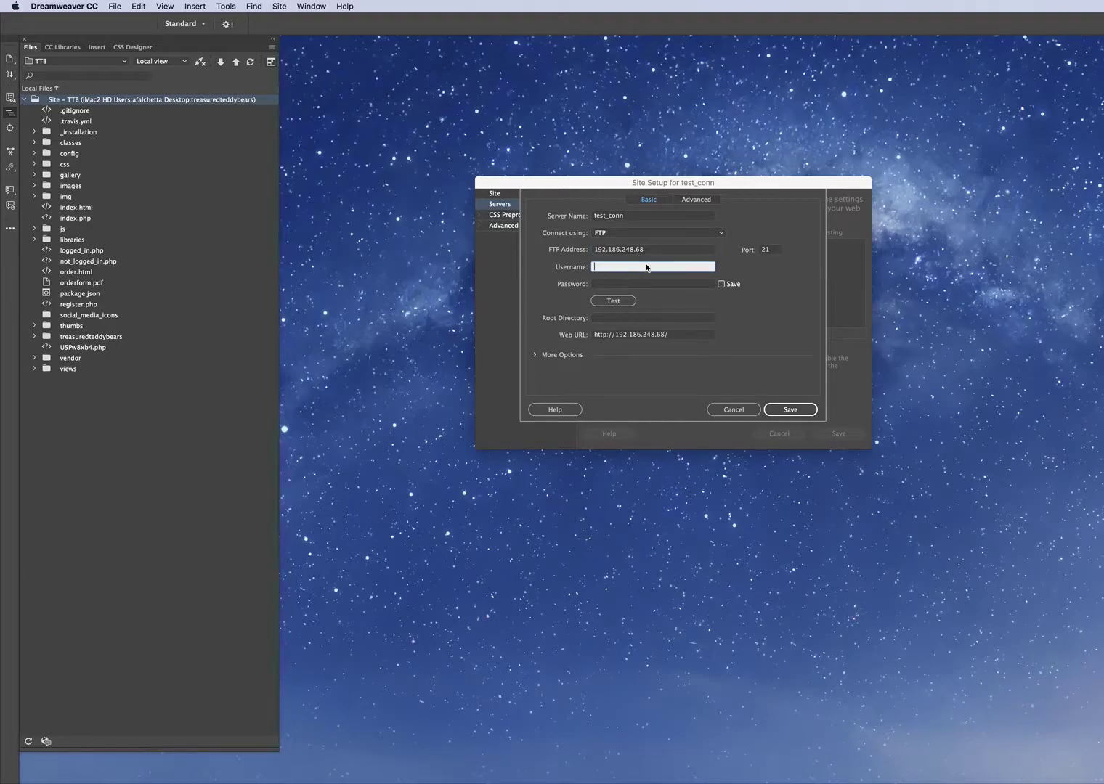
text(mullen34)
click(638, 284)
text(•••••••••)
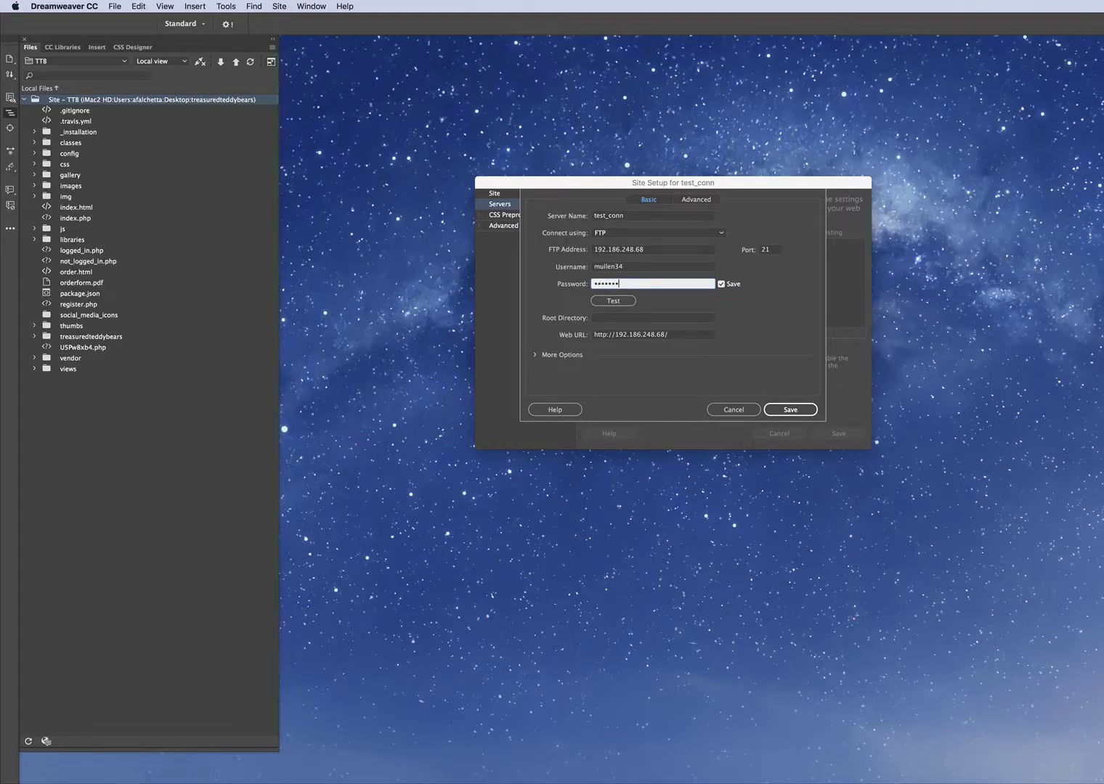
key(shift+Tab)
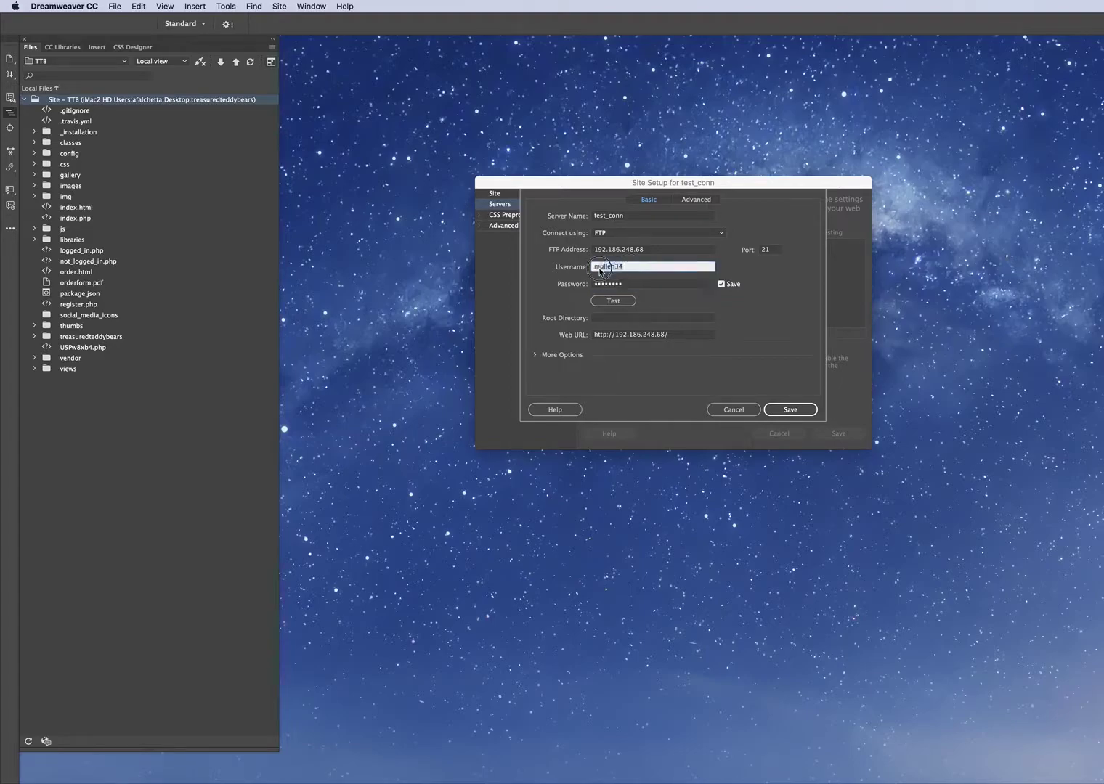
key(Tab)
click(636, 302)
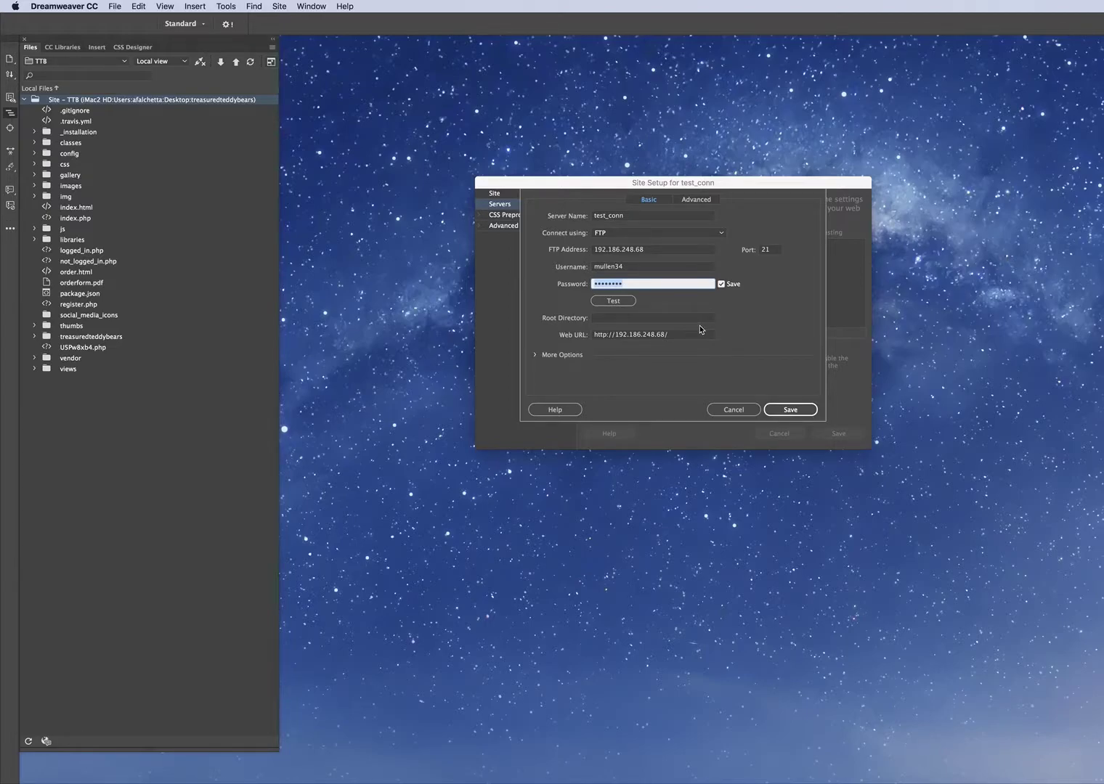
click(642, 318)
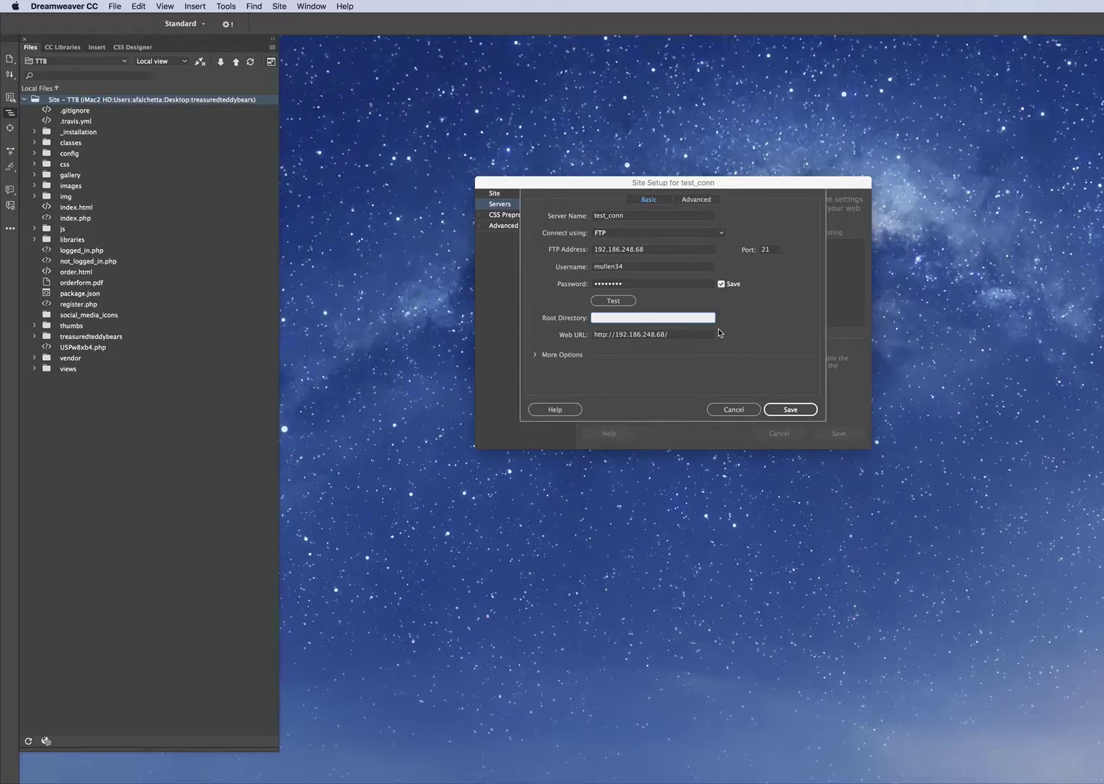
text(/)
text(ublic_htm)
Step: Correct the root directory to public_html/ and recheck the address, username and password fields
drag(636, 320, 581, 323)
click(625, 250)
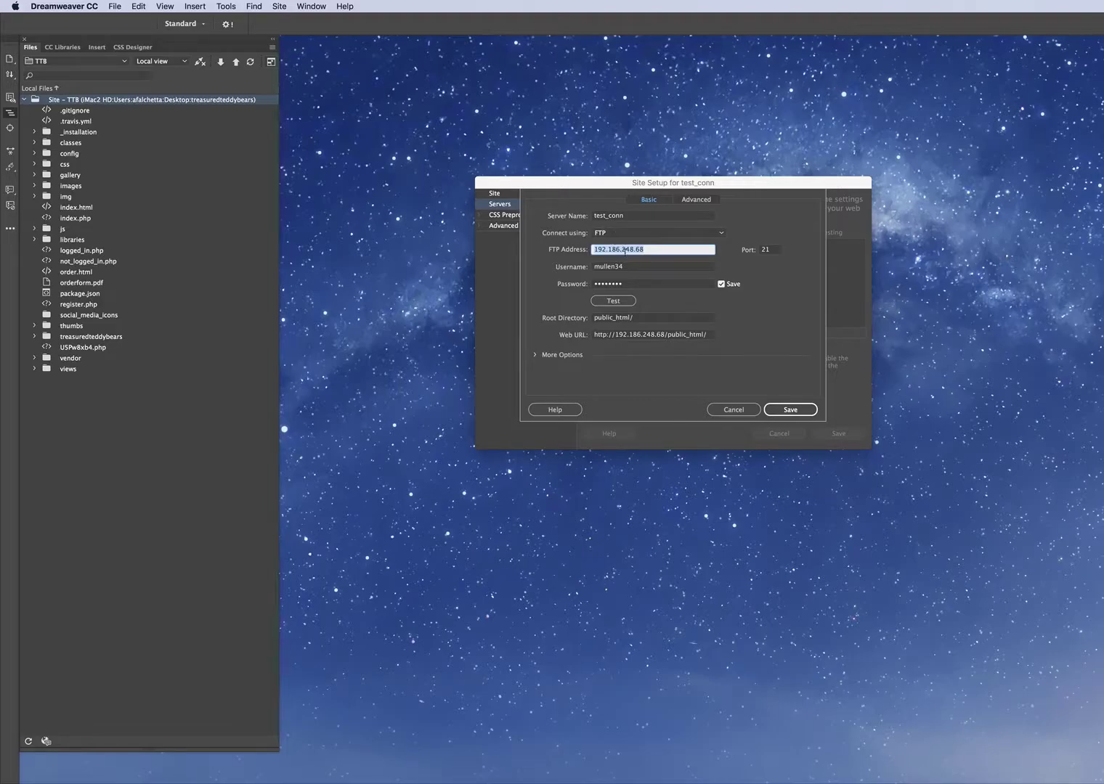
click(631, 269)
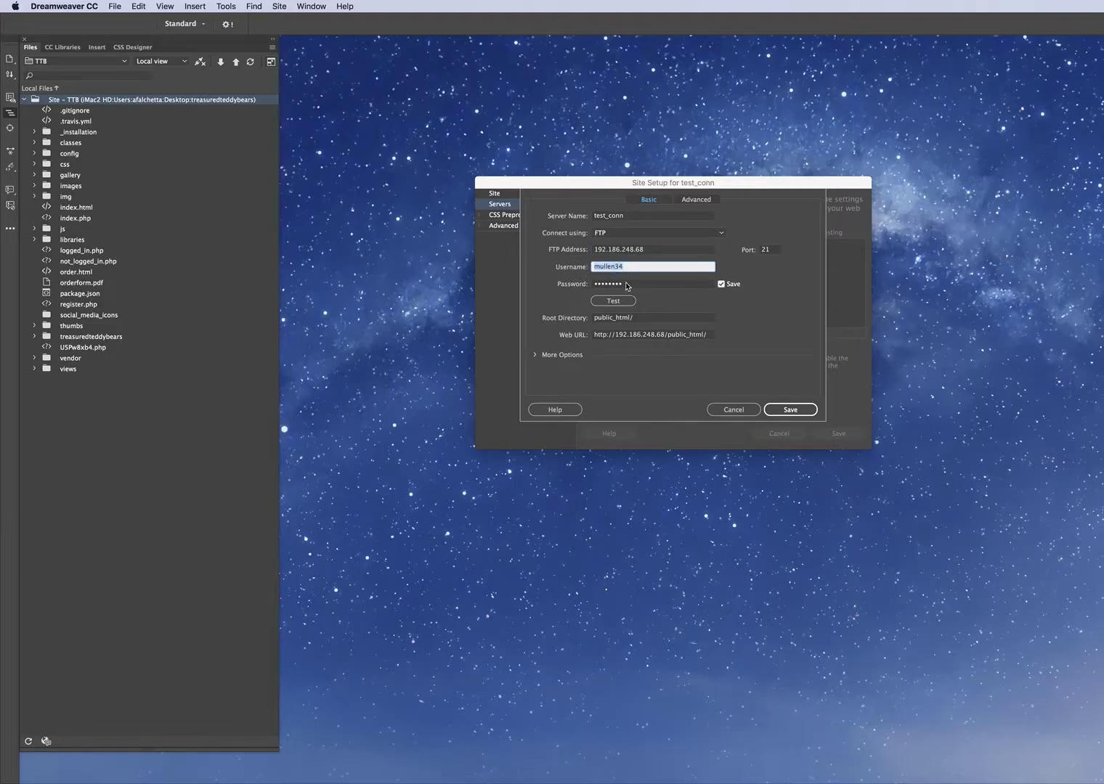
key(Tab)
click(618, 304)
click(645, 320)
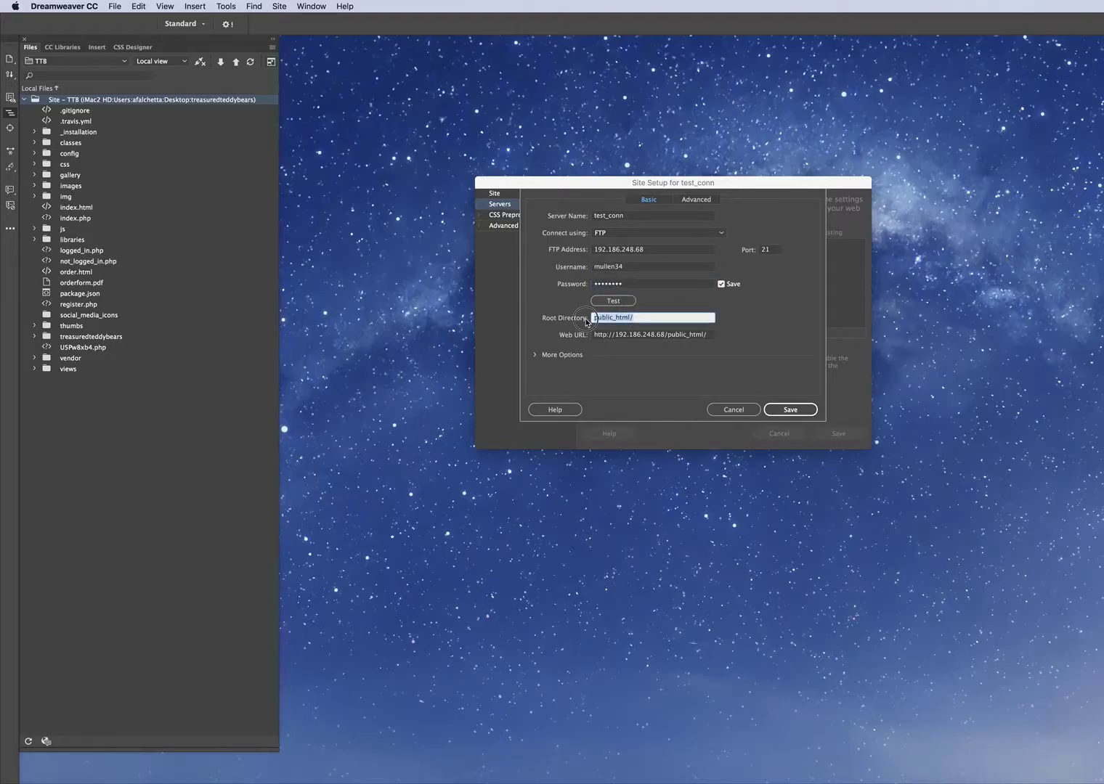
Step: Test the FTP connection and dismiss the 'connected successfully' alert
click(621, 304)
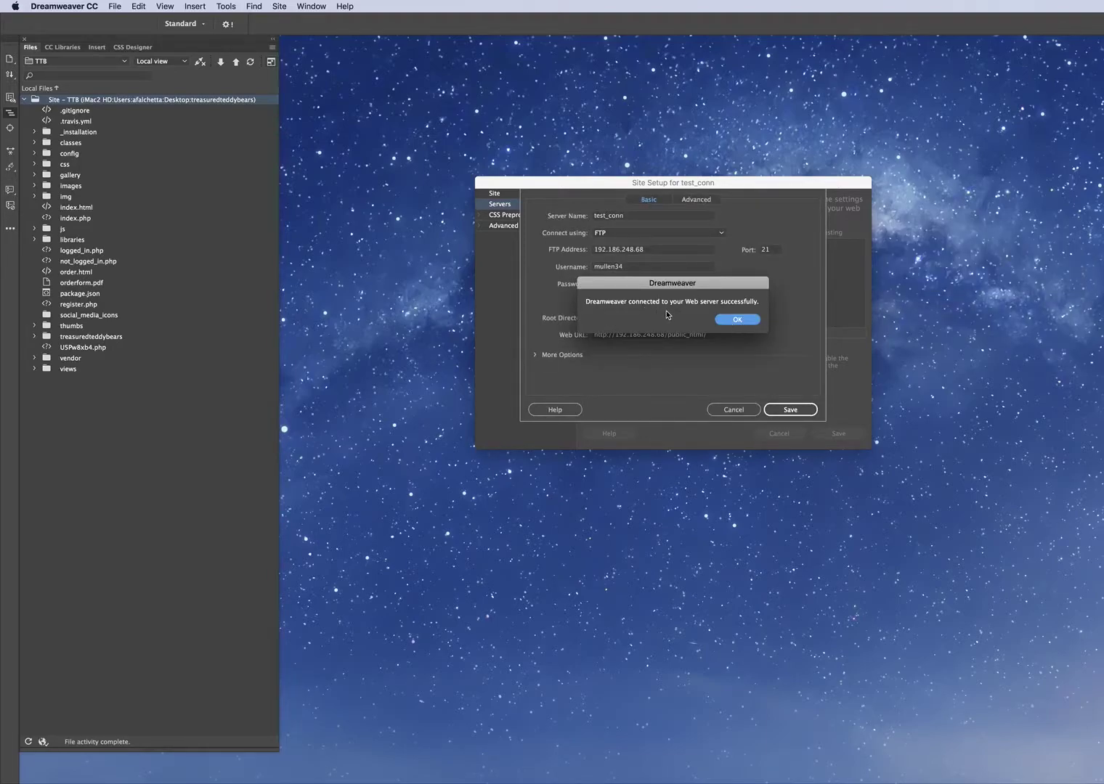
click(727, 321)
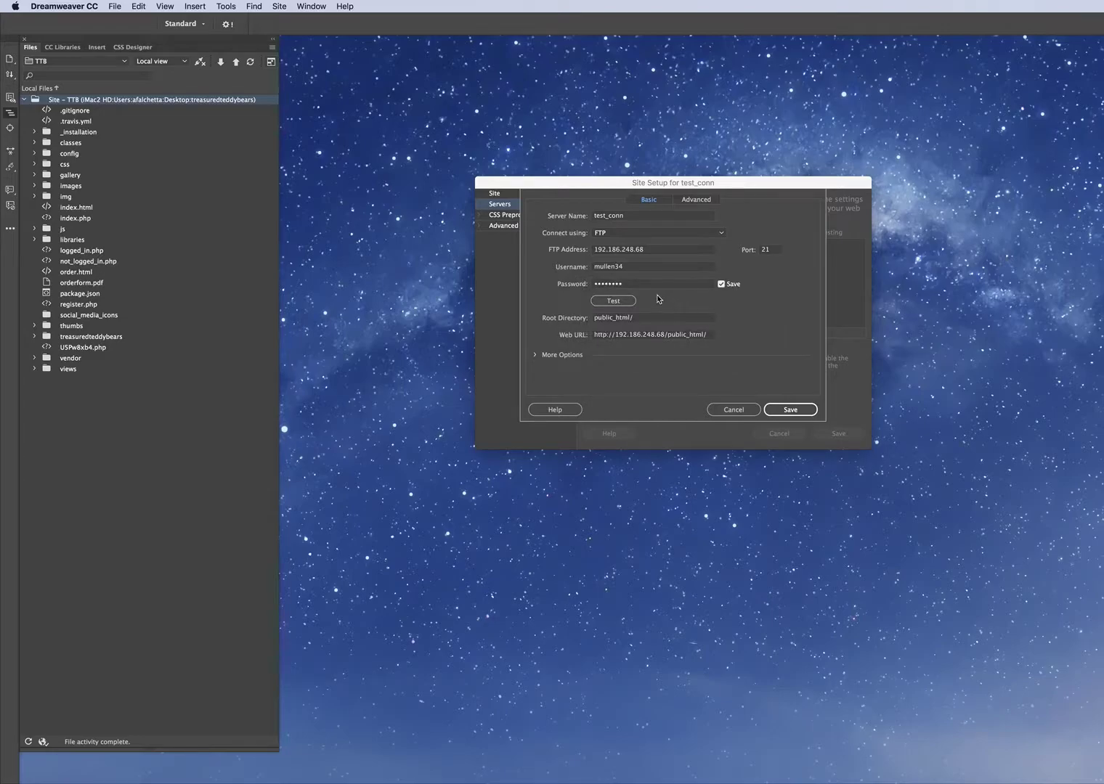
double_click(632, 266)
Step: Save the test_conn FTP server and site setup, accepting the shared root folder warning
click(644, 251)
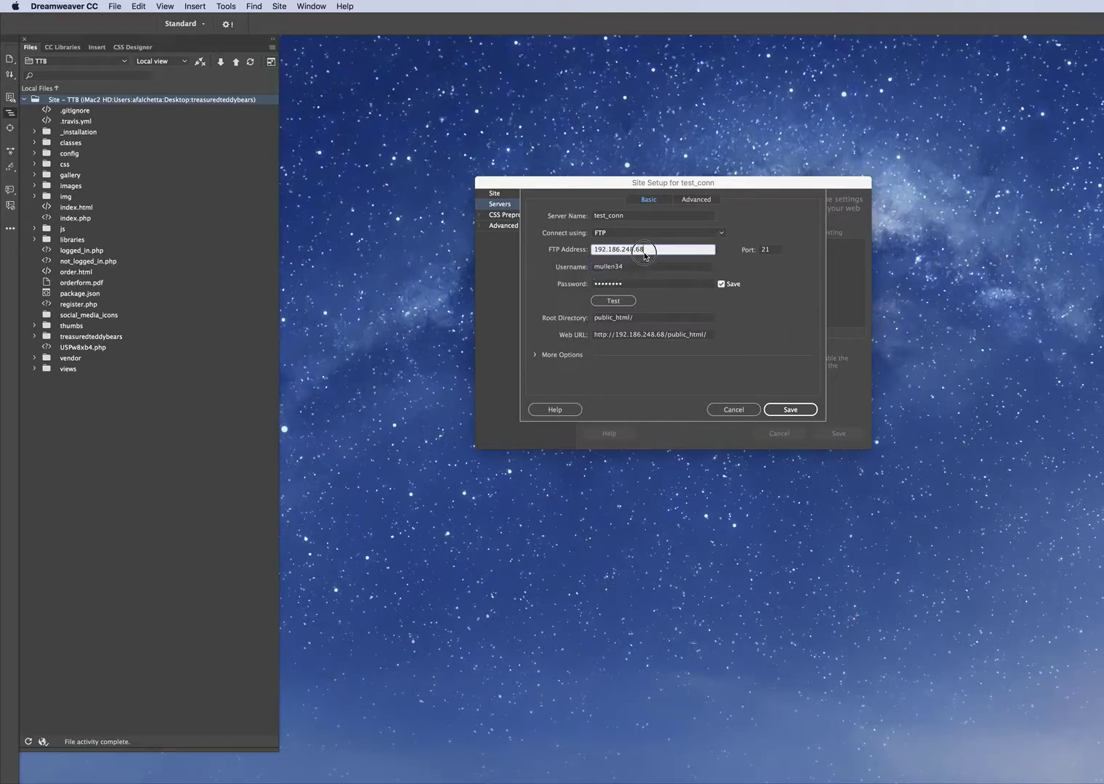
double_click(636, 268)
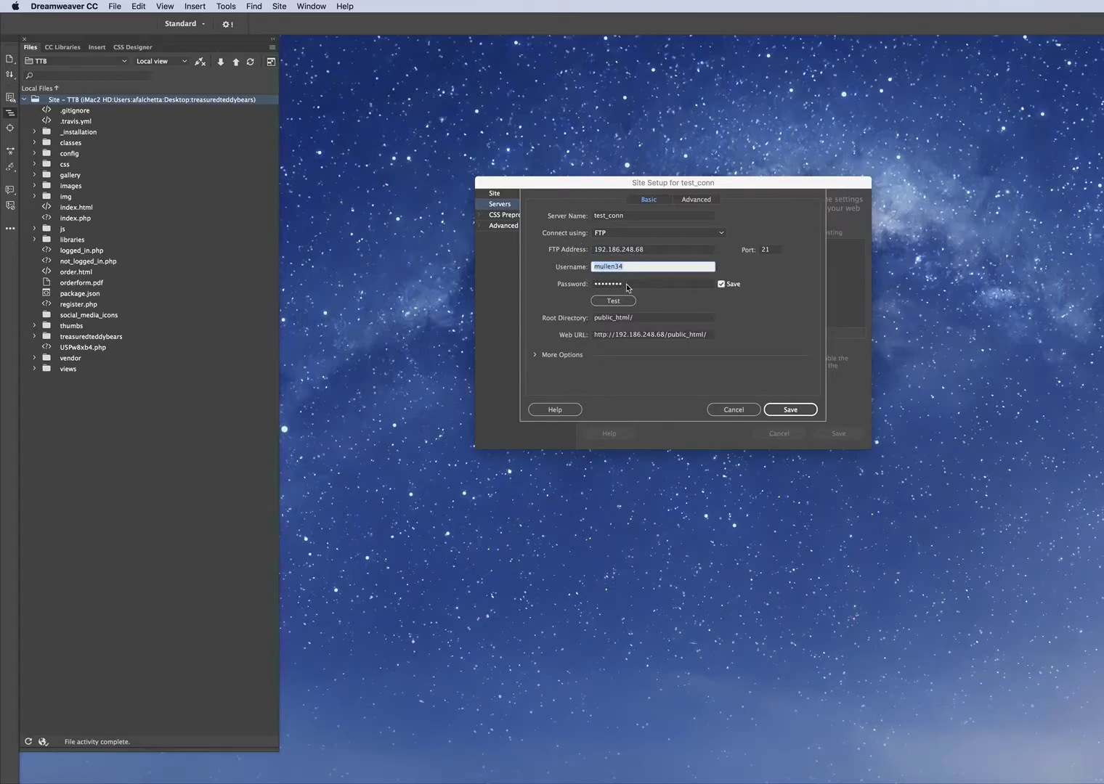
double_click(625, 284)
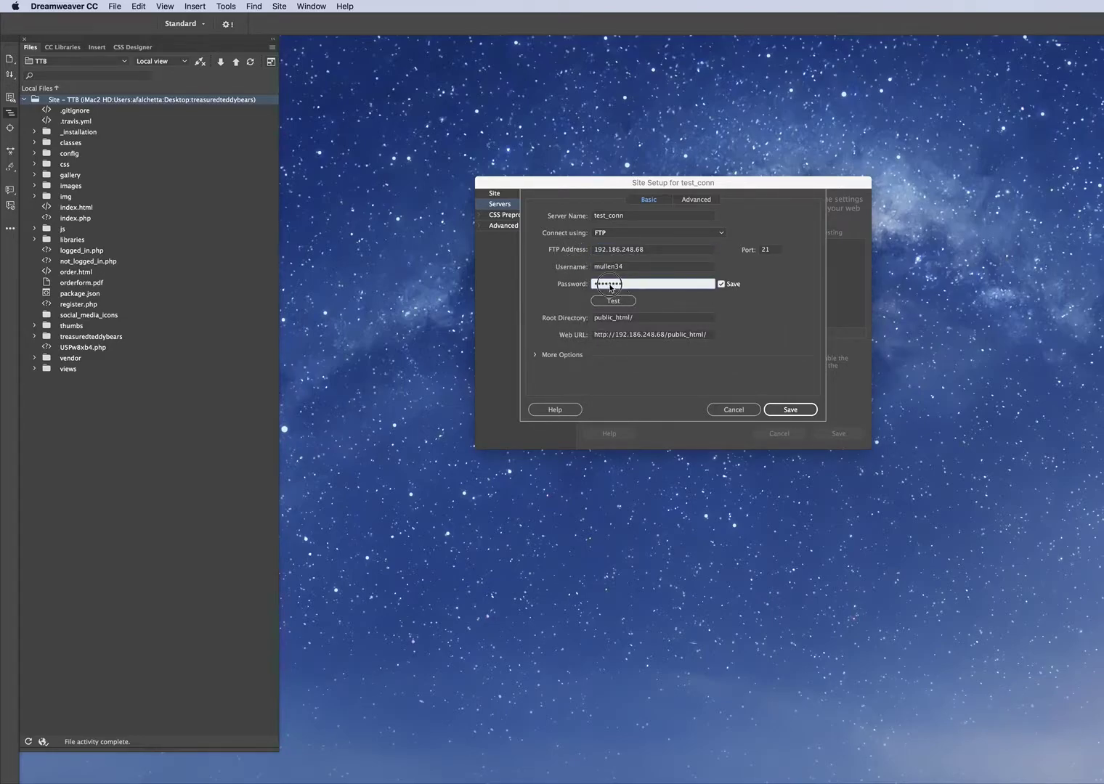
click(783, 409)
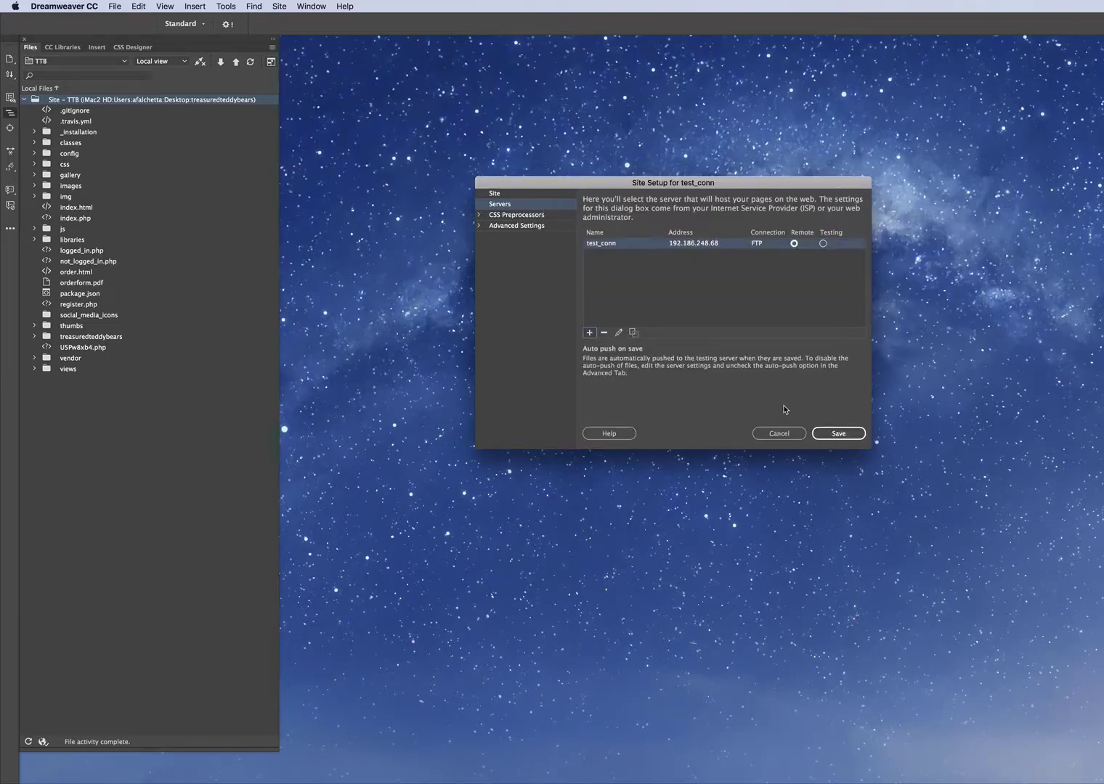
click(838, 434)
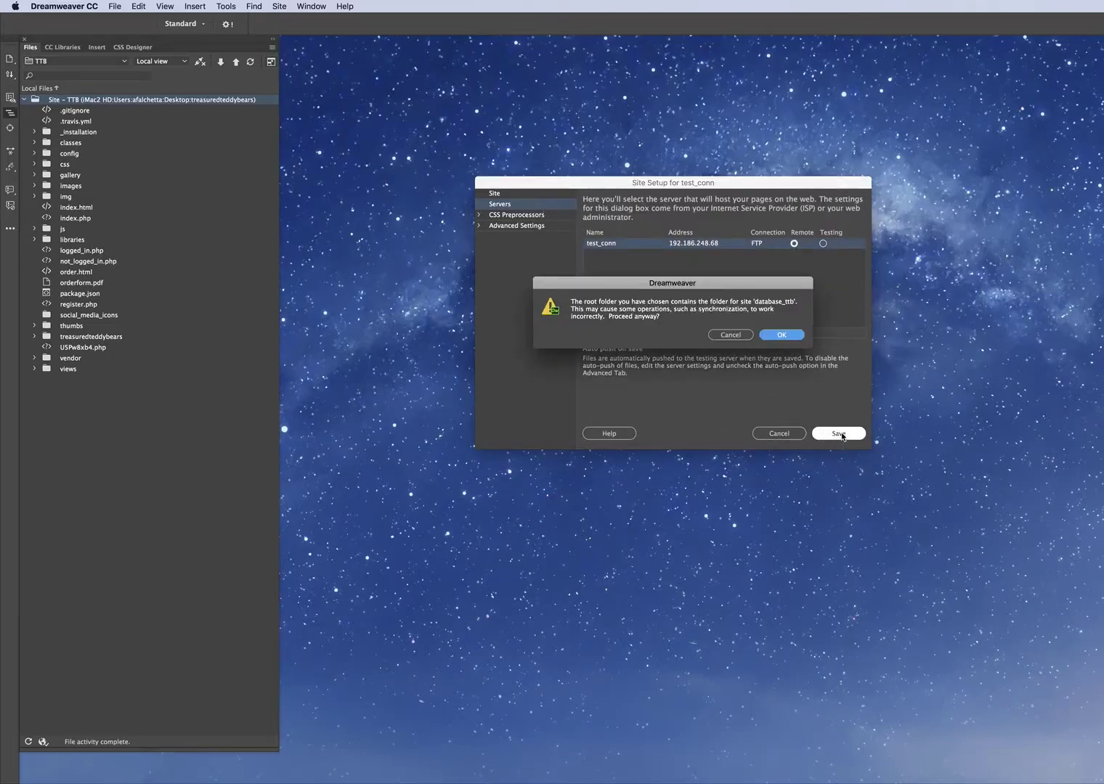
click(778, 337)
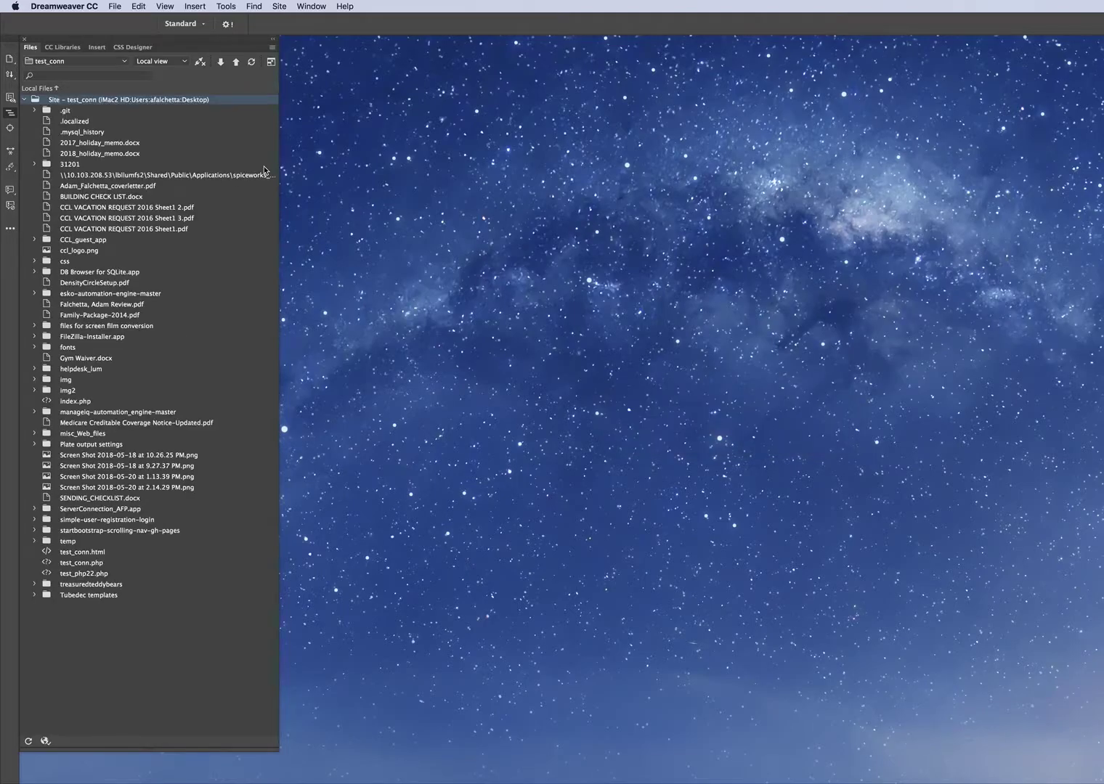
Step: Reopen and cancel the test_conn site setup, then connect to the remote host
click(112, 64)
click(112, 63)
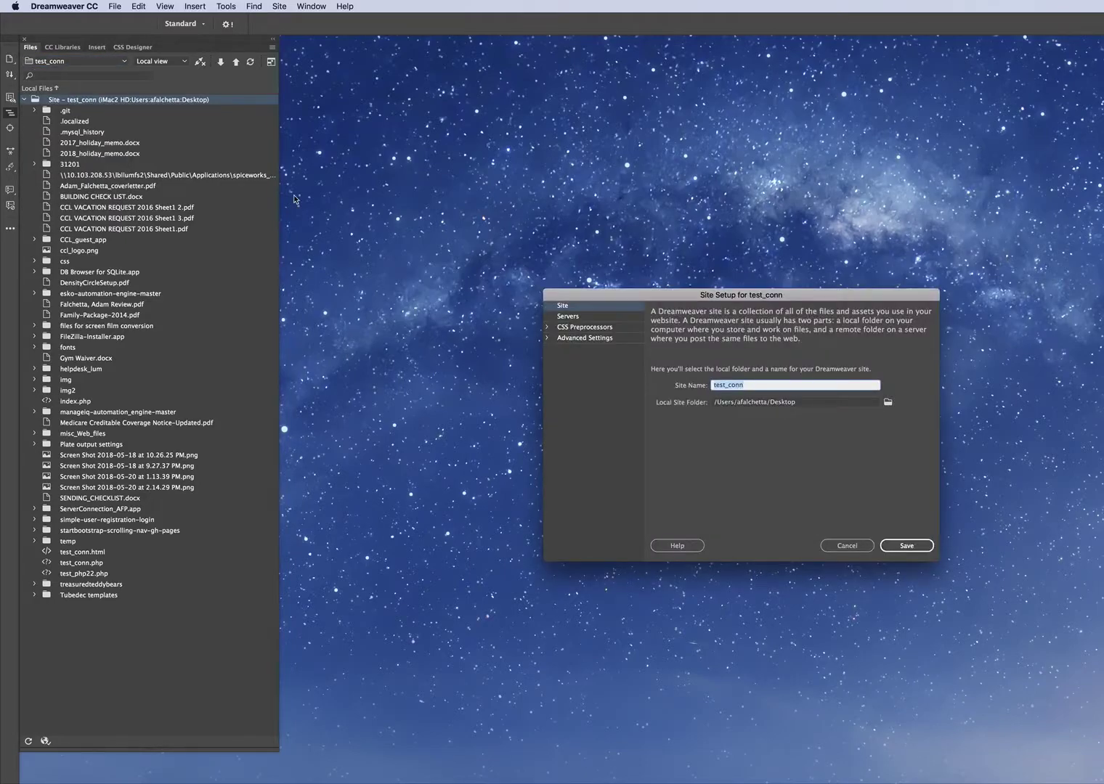
click(848, 551)
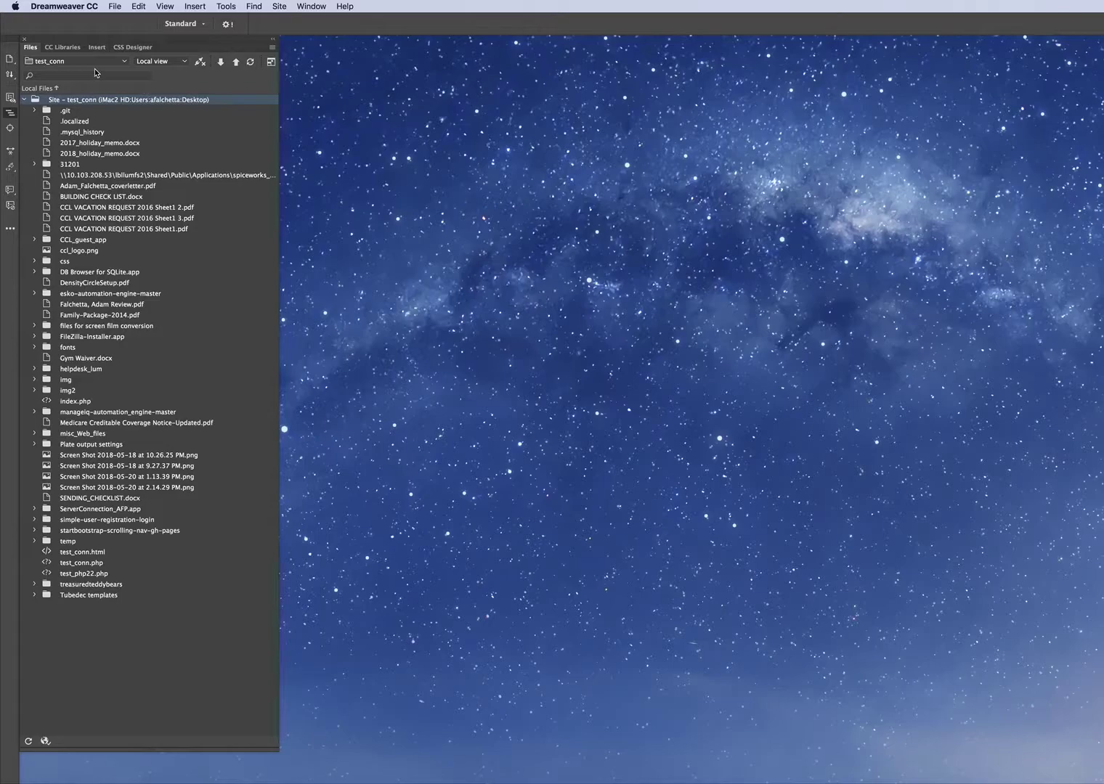
click(200, 61)
Step: Switch the Files view to the remote public_html files, then back to Local view
click(185, 64)
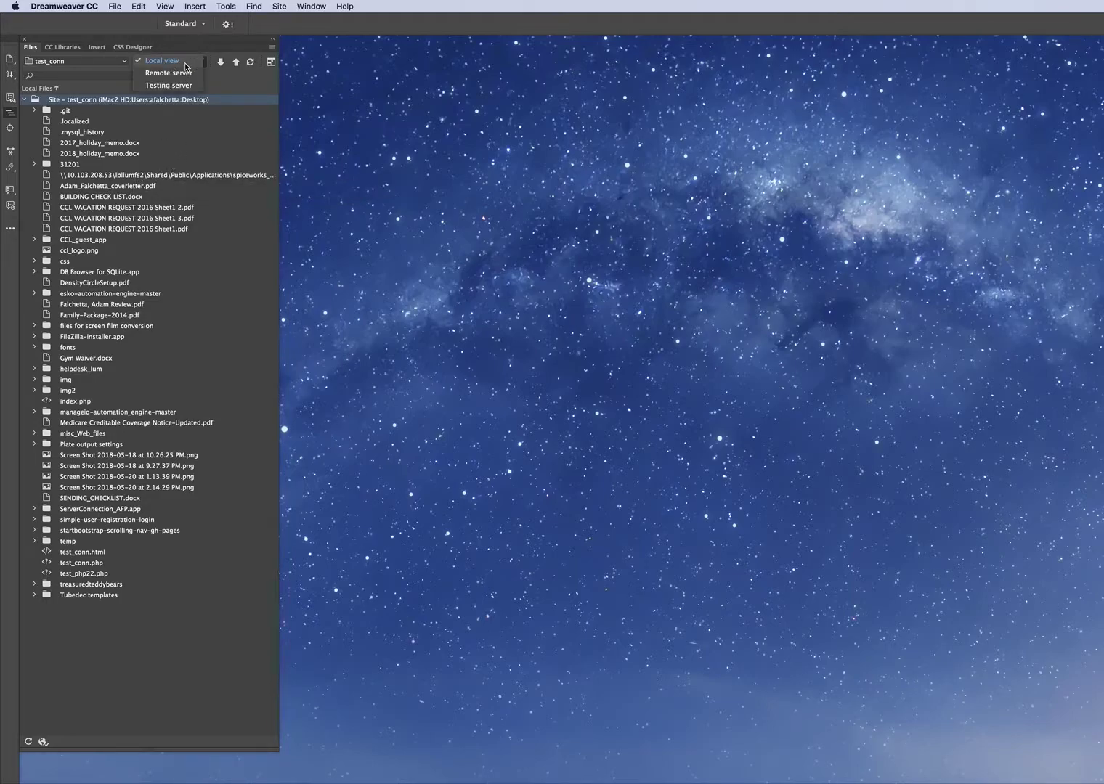
click(177, 72)
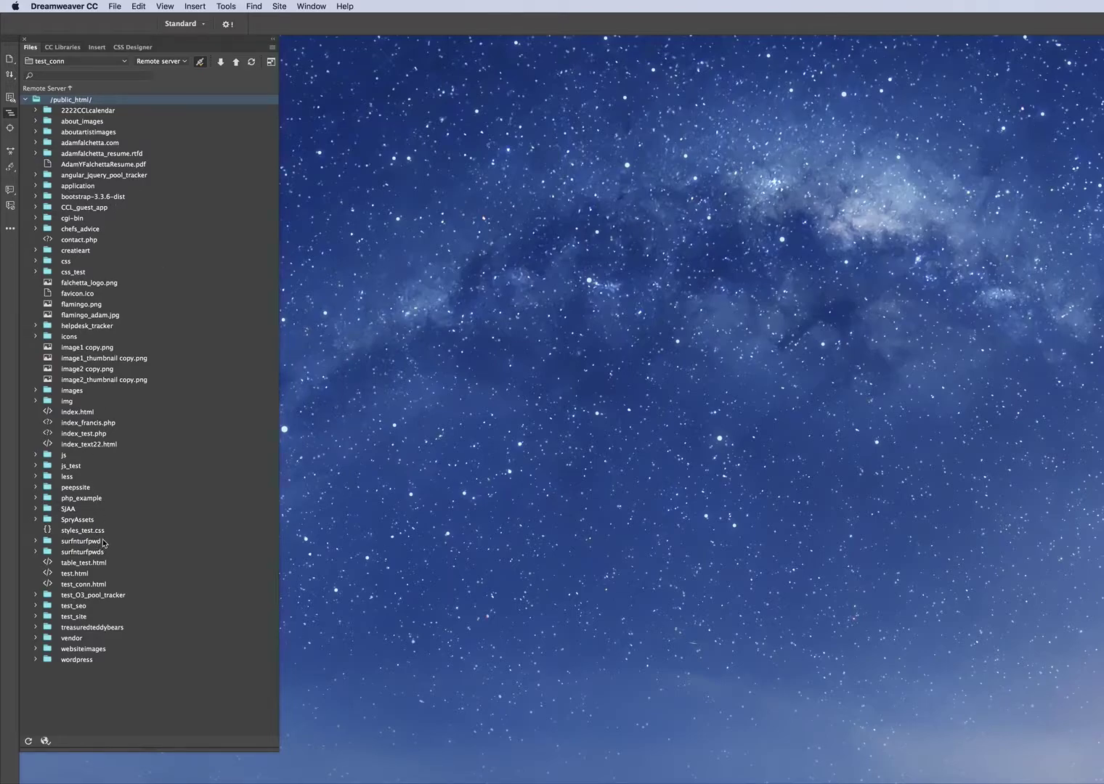
click(185, 63)
click(169, 46)
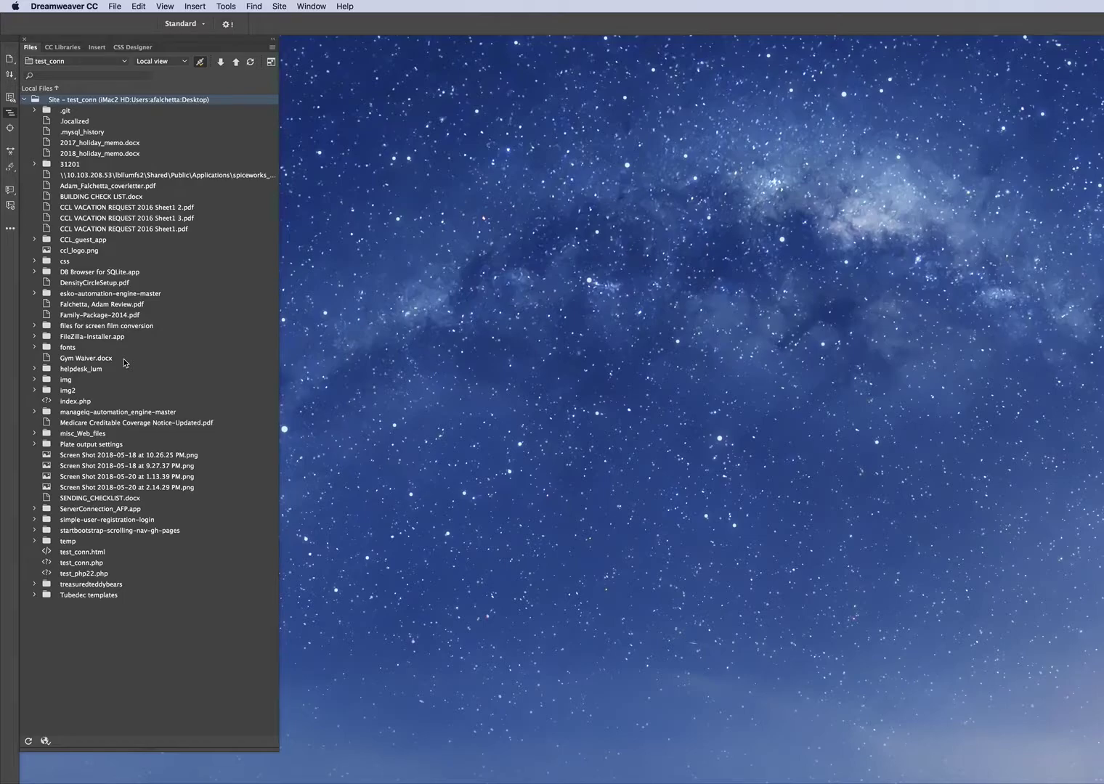
click(183, 61)
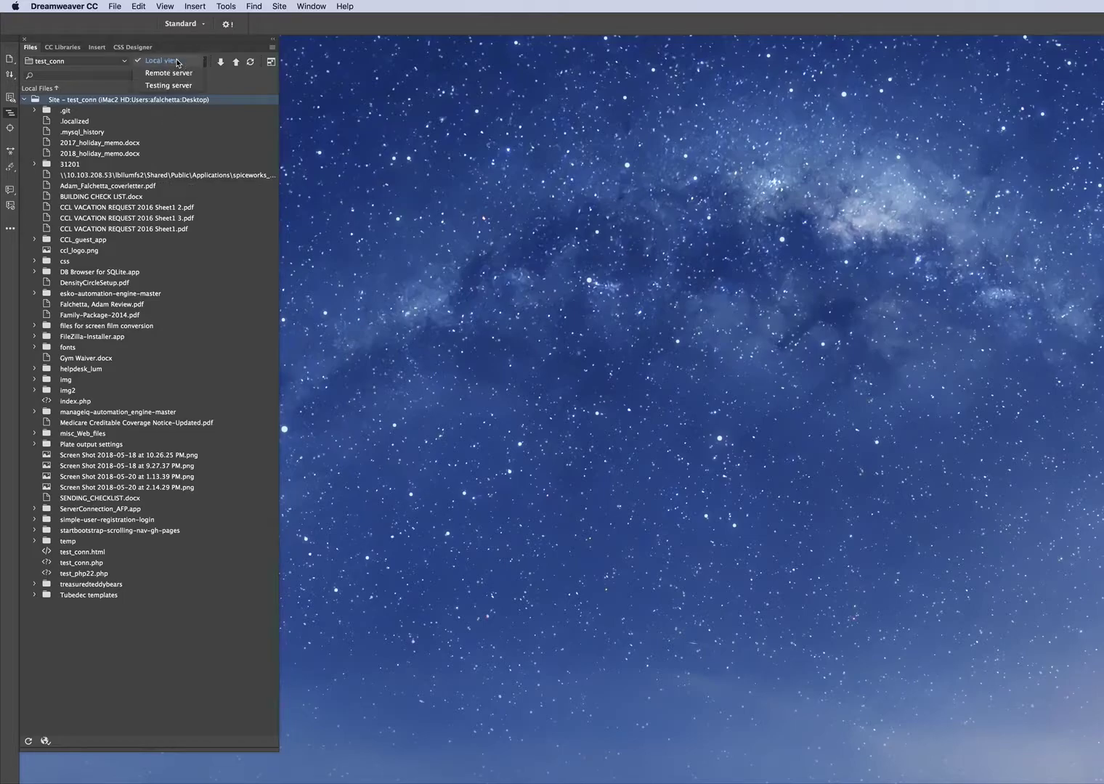
click(165, 72)
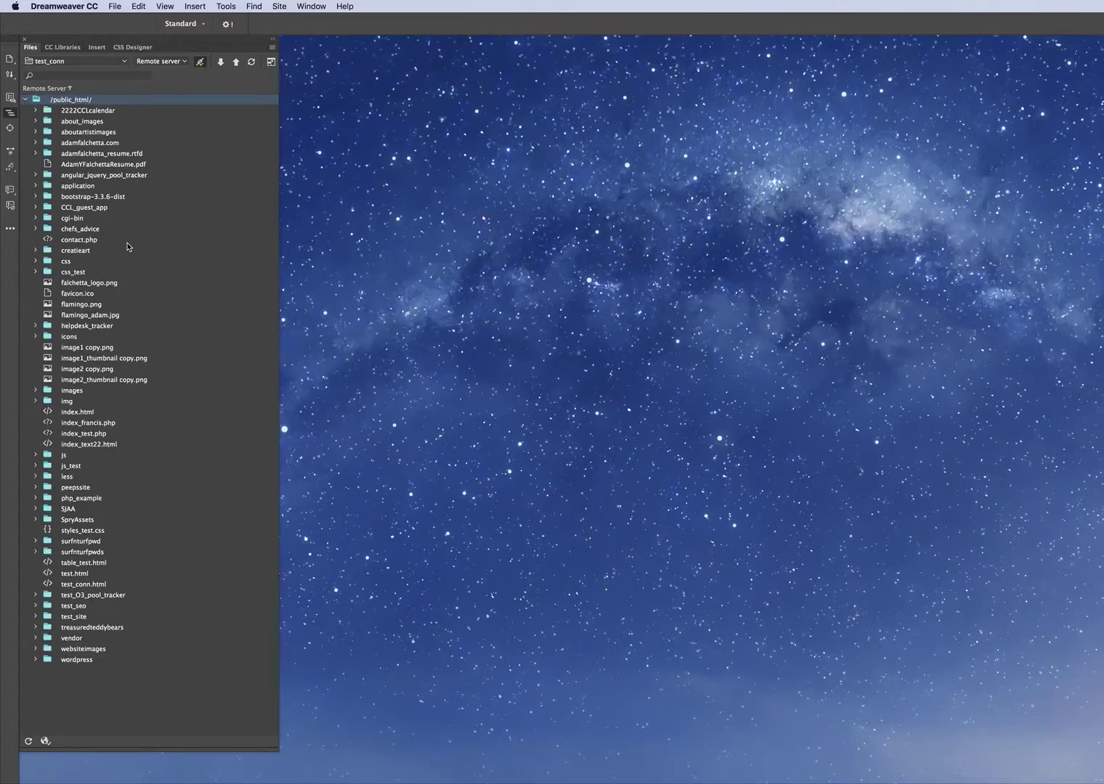
click(177, 64)
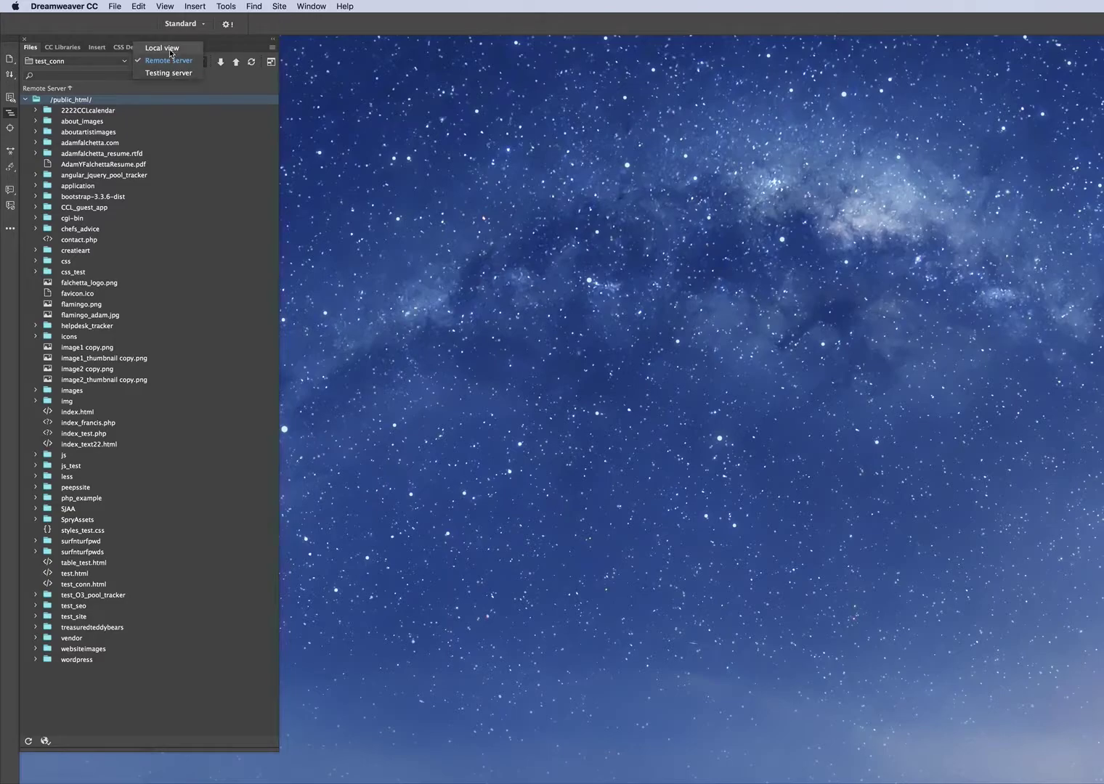
click(173, 48)
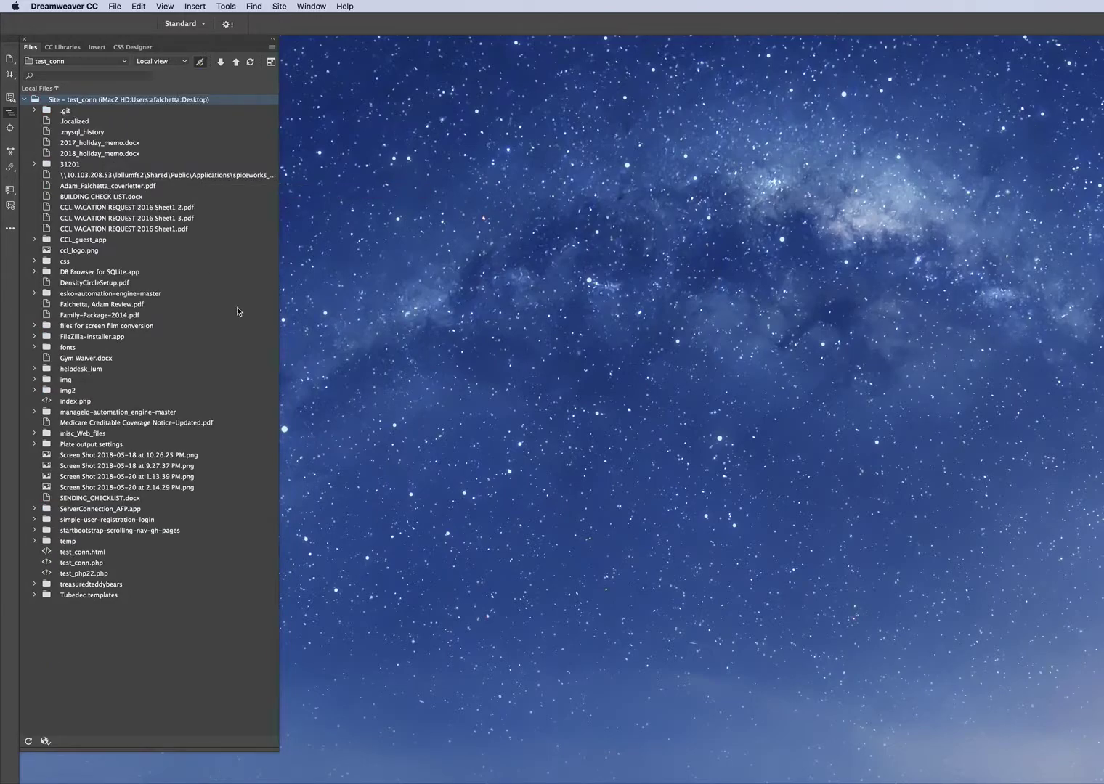
Step: Open test_conn.html and float the site files list on the right
mouse_move(508, 782)
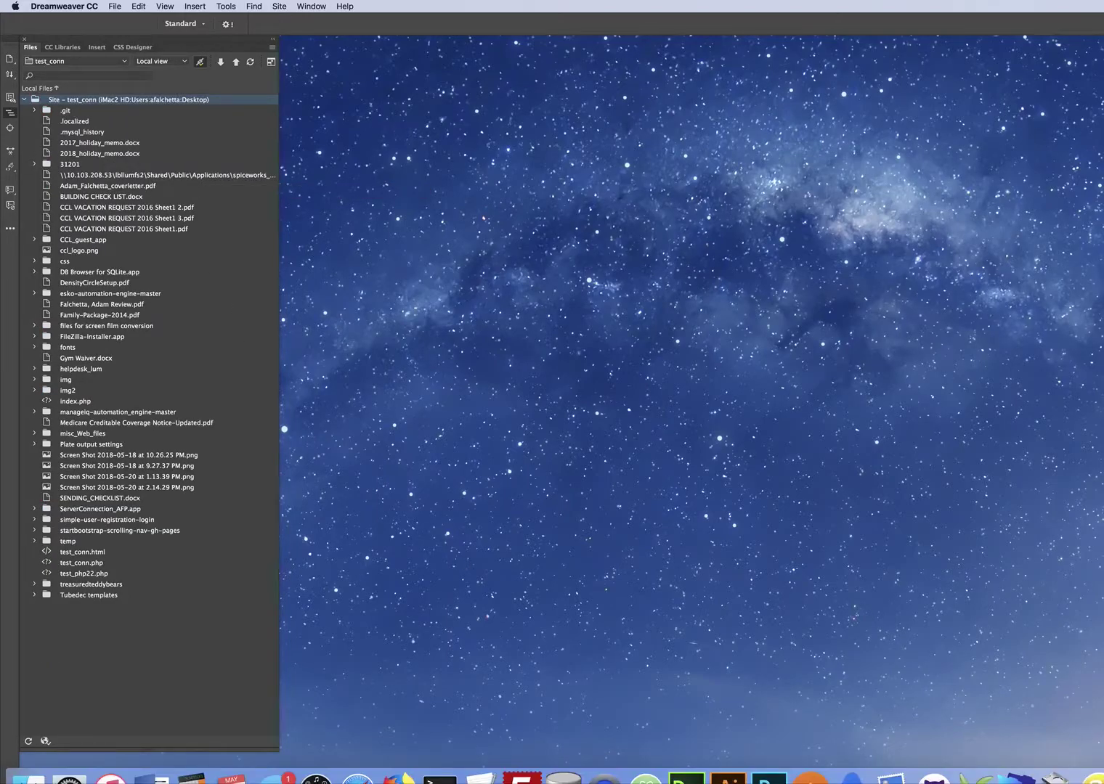
double_click(83, 553)
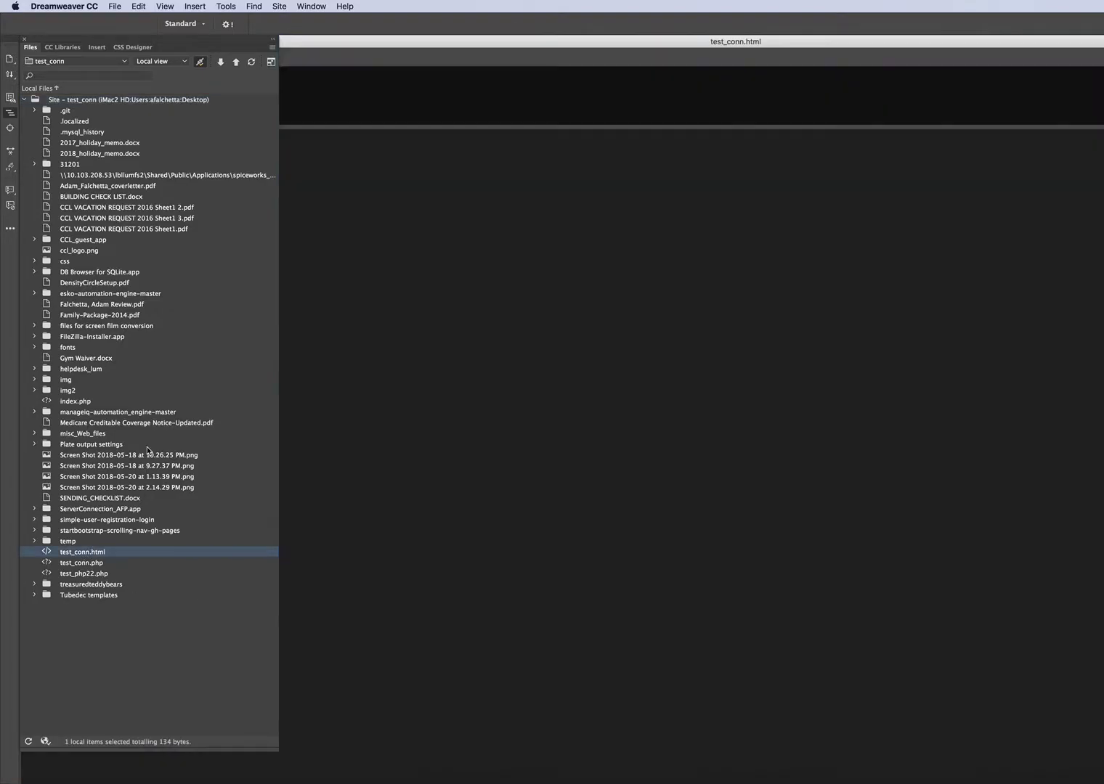
drag(142, 40, 893, 49)
Step: Replace the page title 'Untitled Document' with 'Test connection'
drag(123, 208, 29, 209)
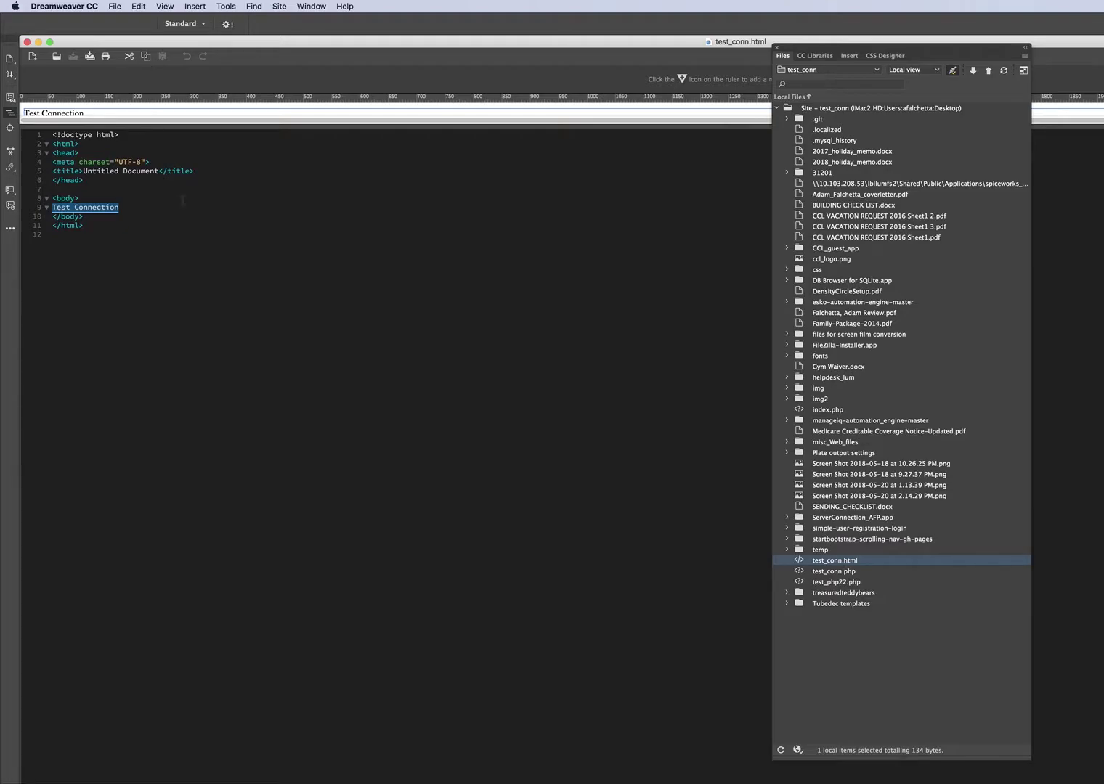
drag(160, 172, 86, 174)
key(BackSpace)
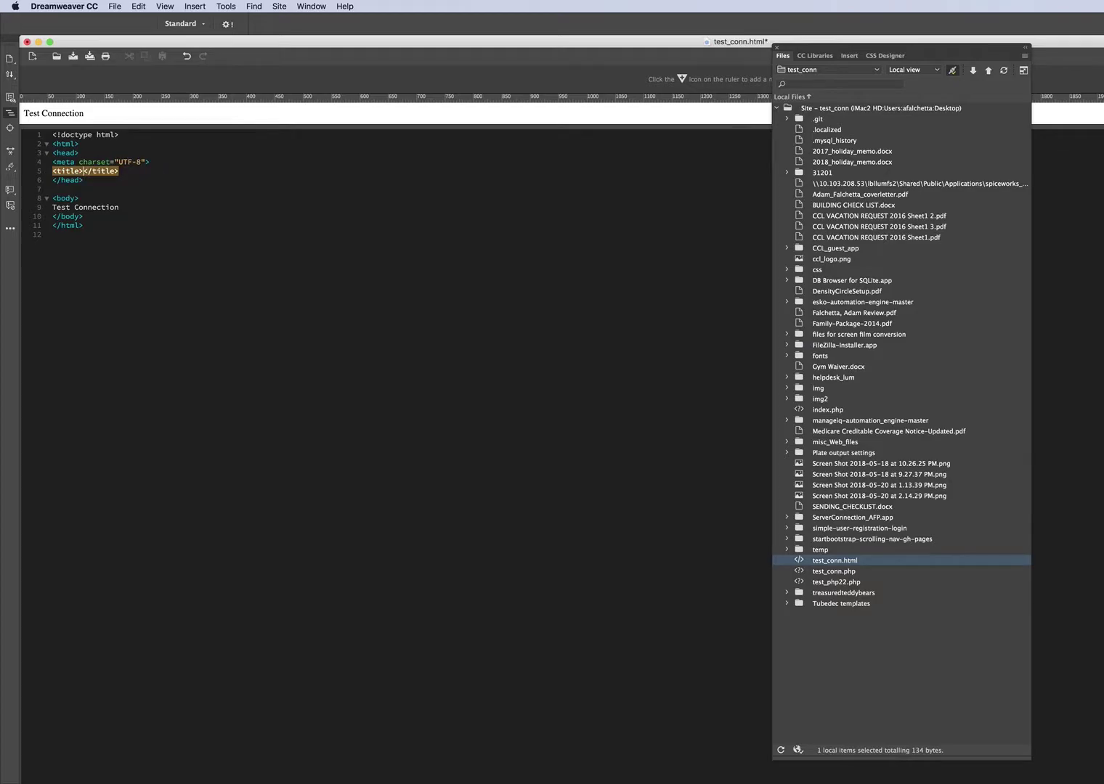
text(Test connection)
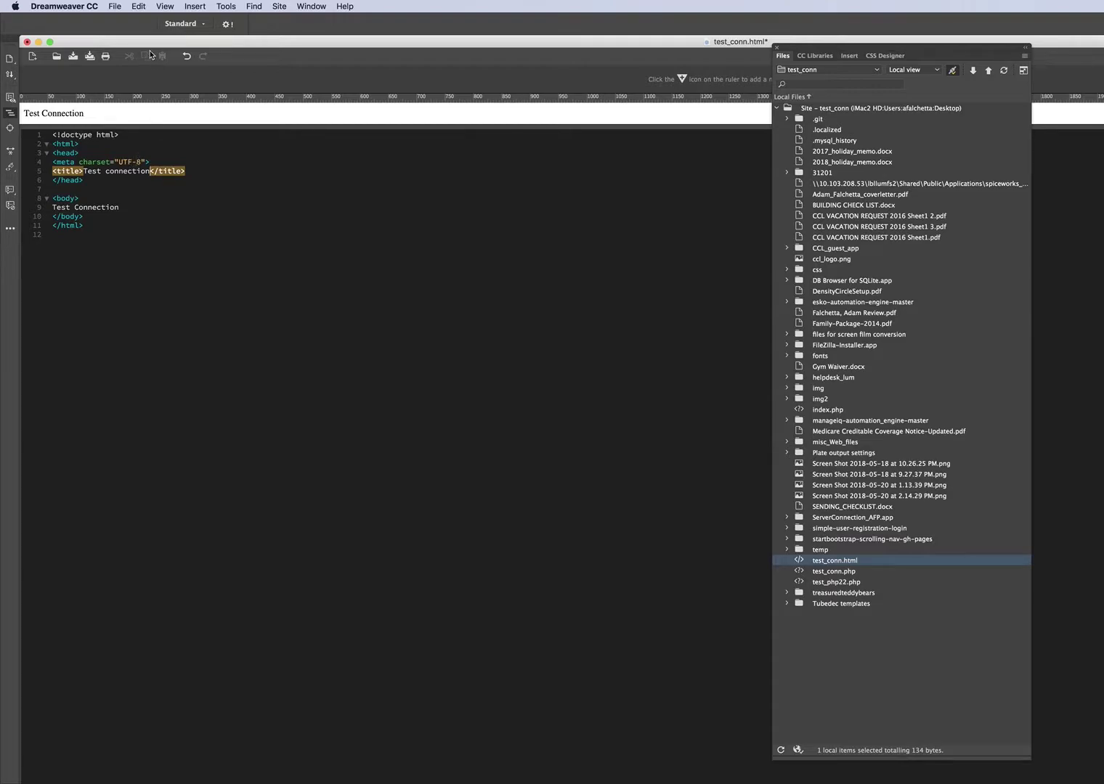
click(115, 6)
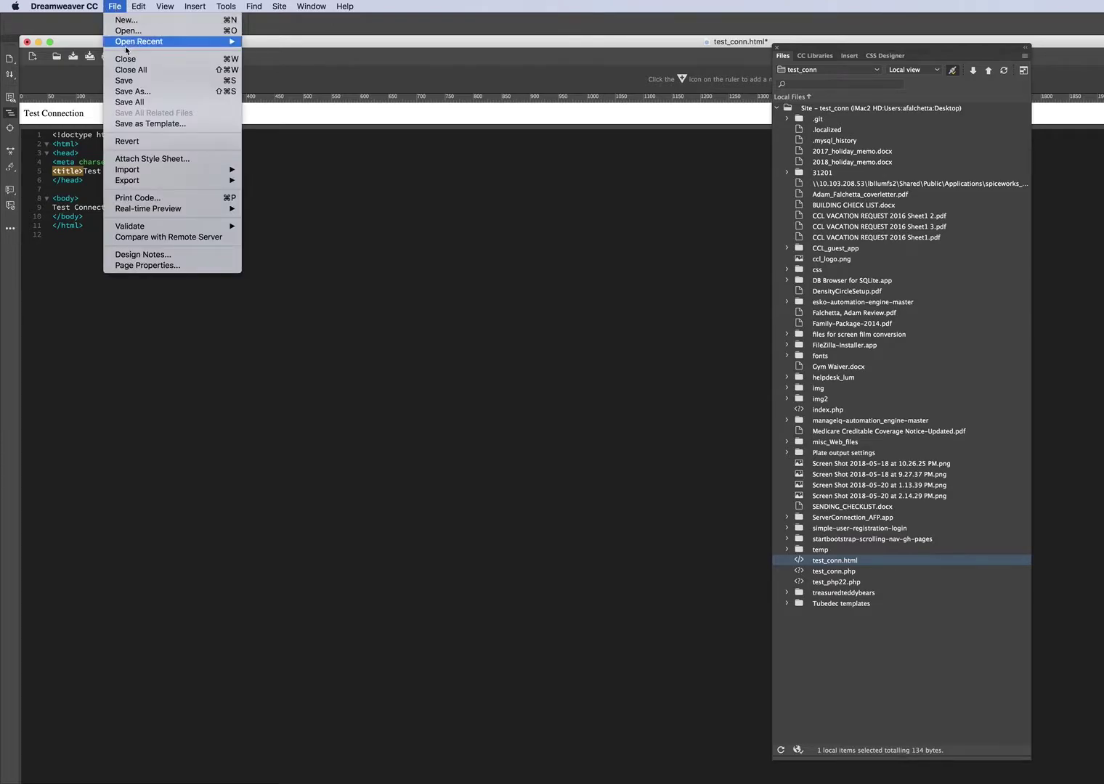
Step: Save test_conn.html and put it onto the test_conn remote server
click(133, 81)
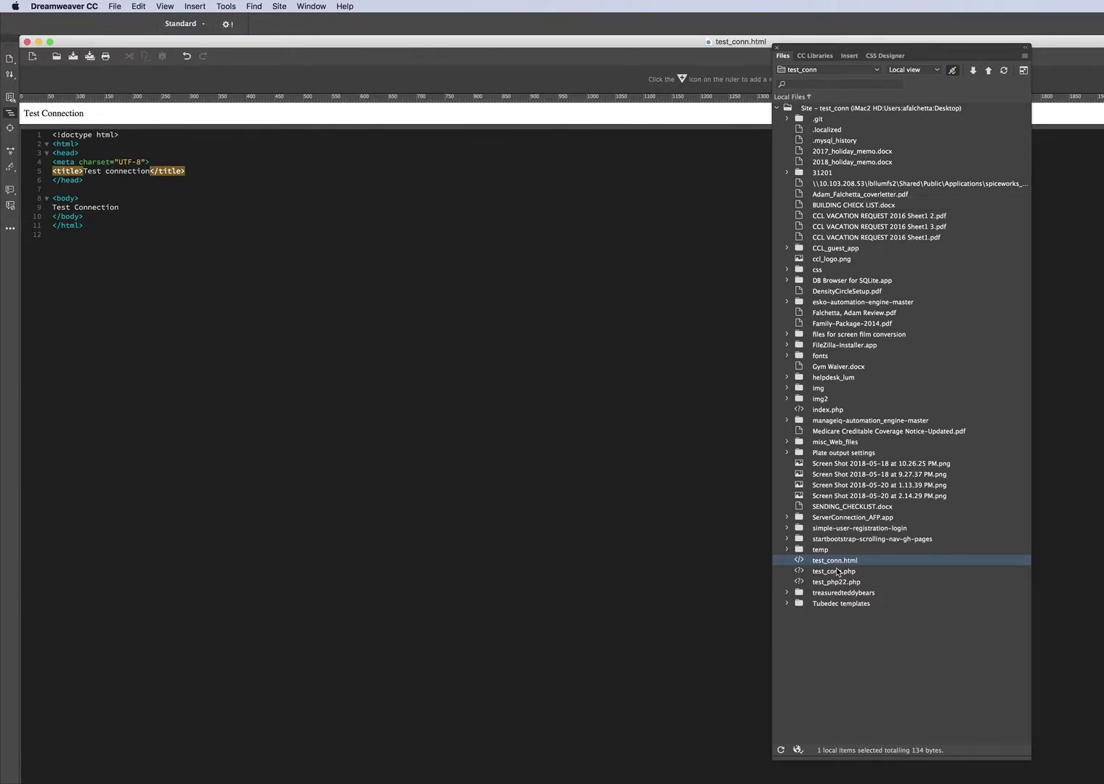
click(830, 634)
click(803, 563)
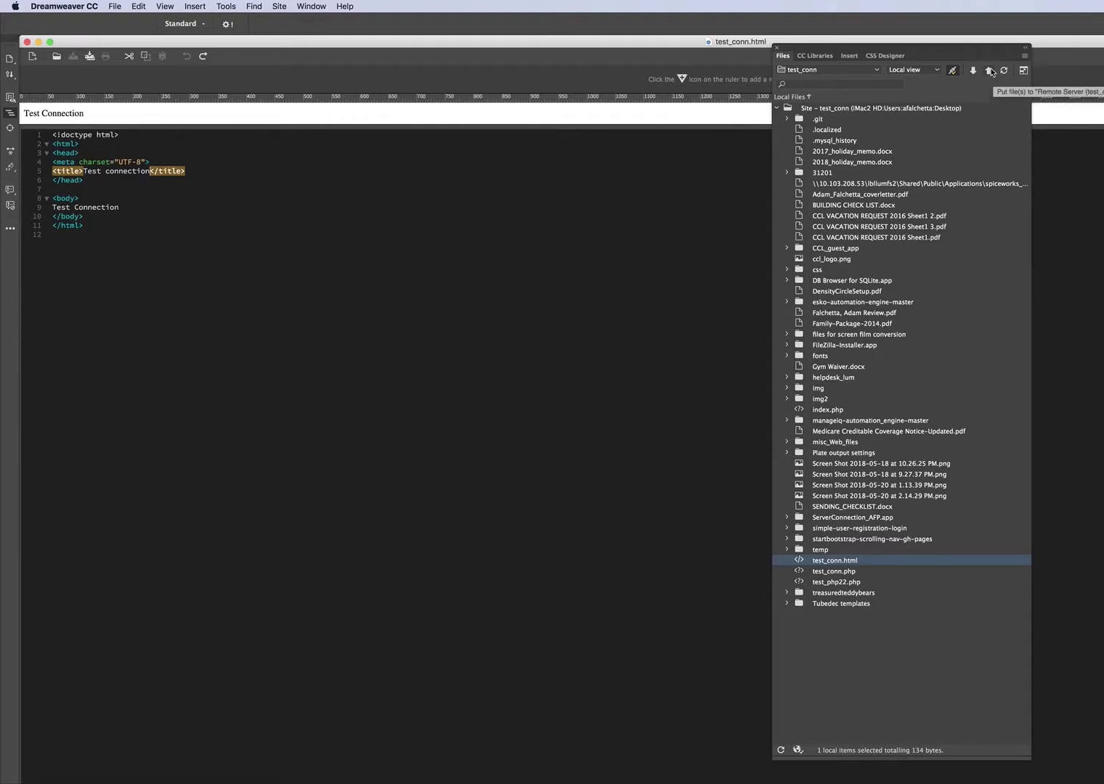
drag(984, 47, 935, 45)
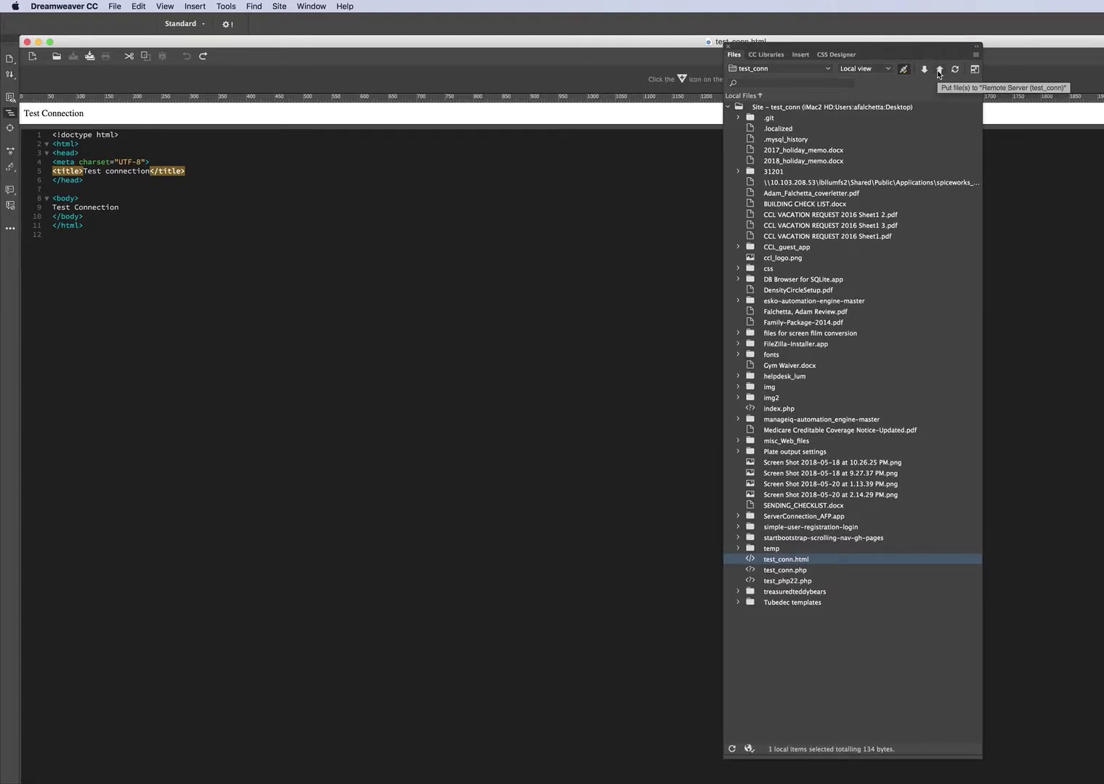
click(939, 70)
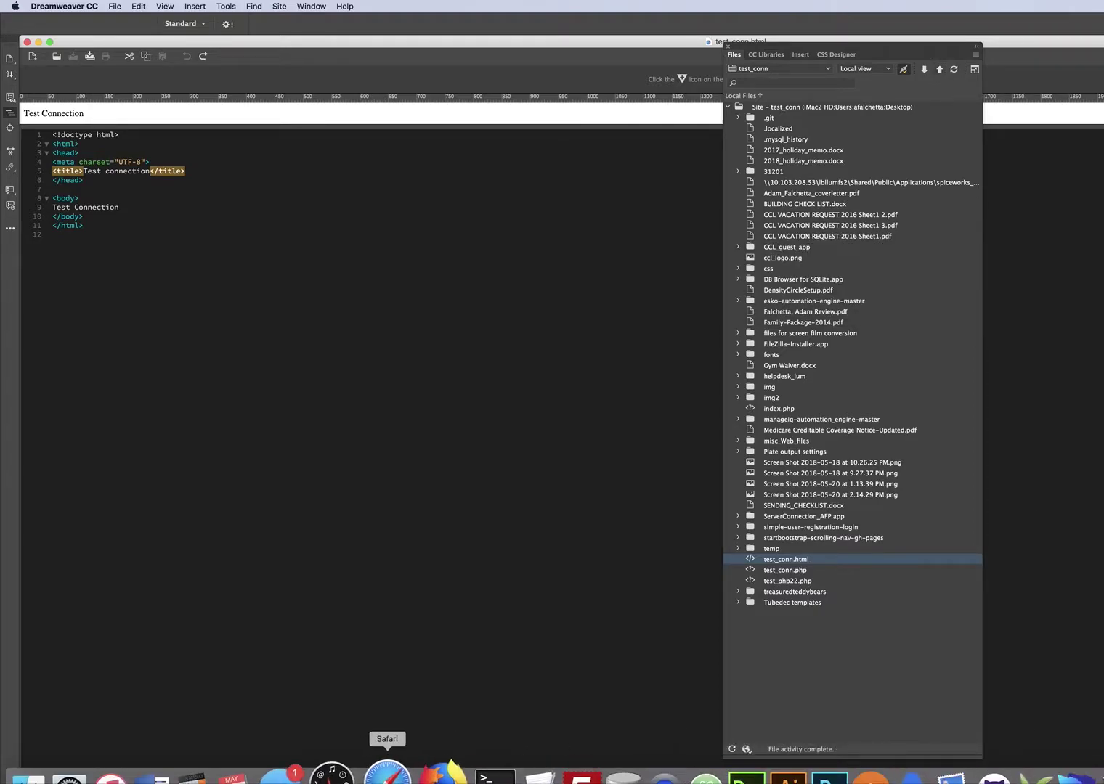
Step: In Safari, load the live test_conn.html page and confirm it reads 'Test Connection'
click(387, 771)
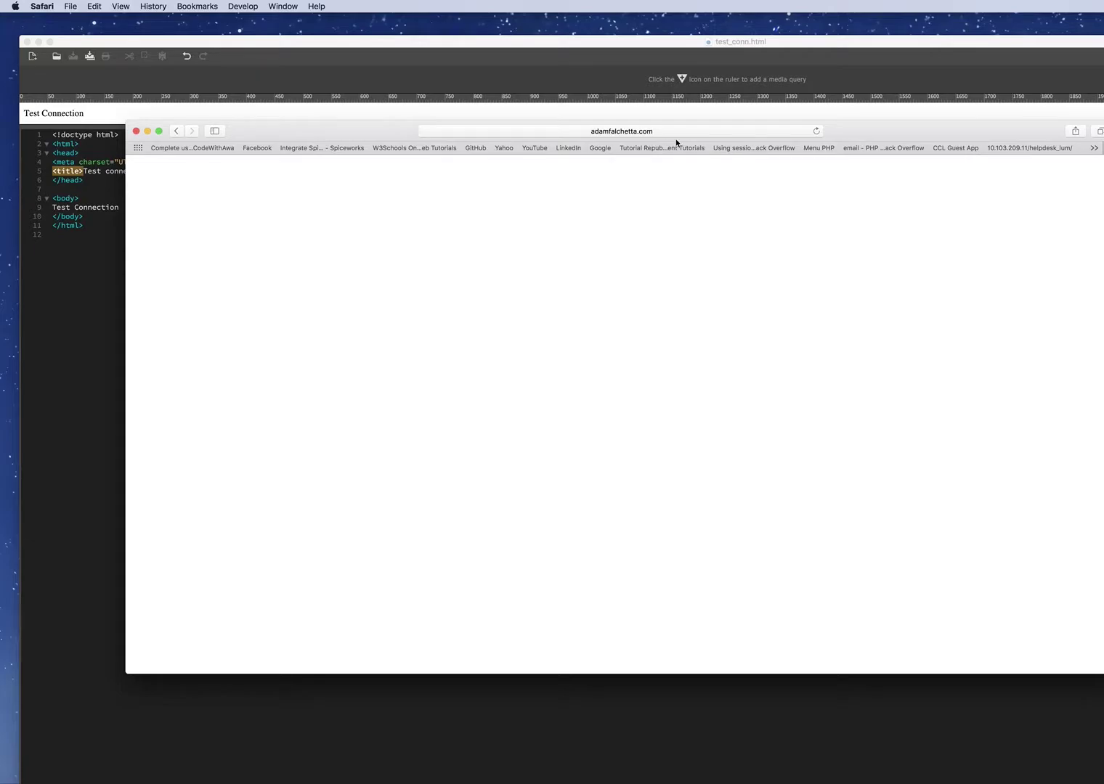
click(692, 136)
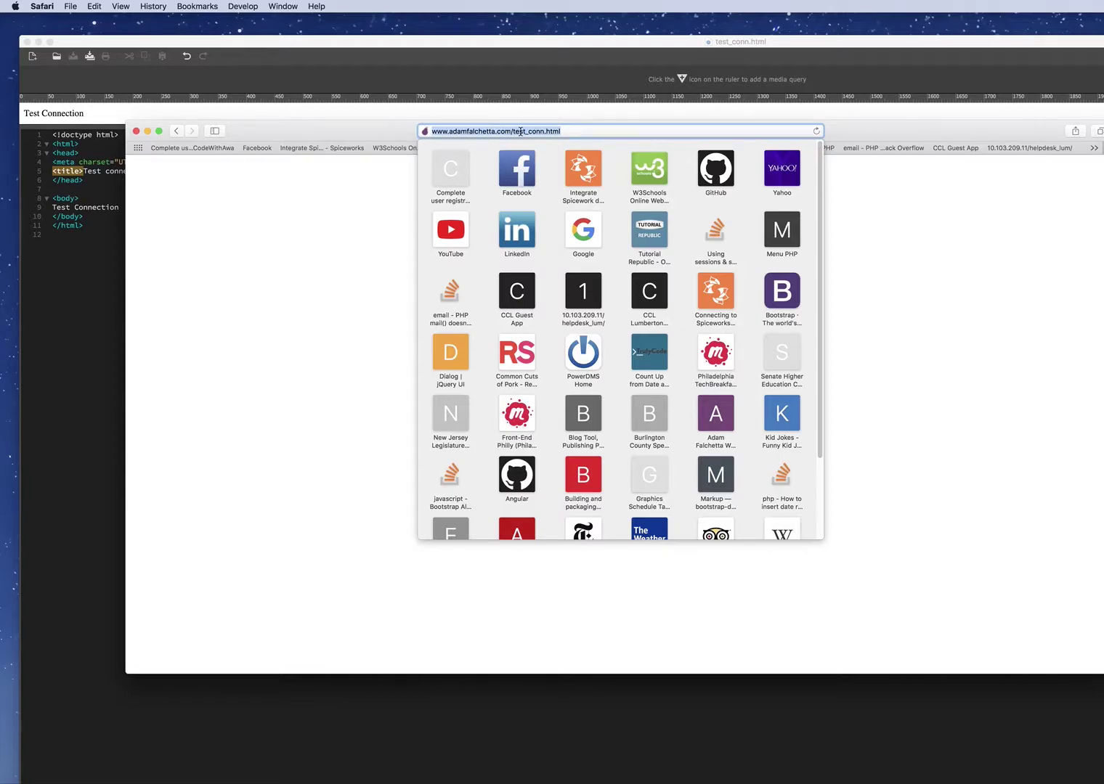
click(562, 132)
drag(567, 130, 513, 131)
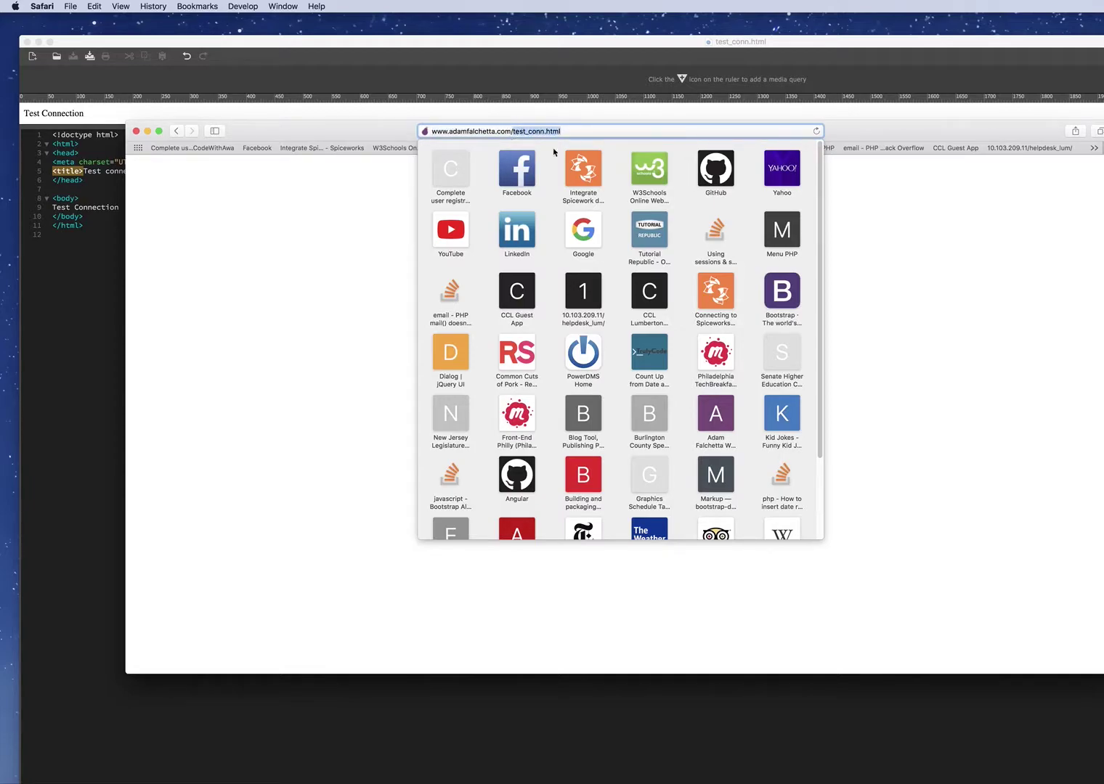
click(575, 131)
key(Return)
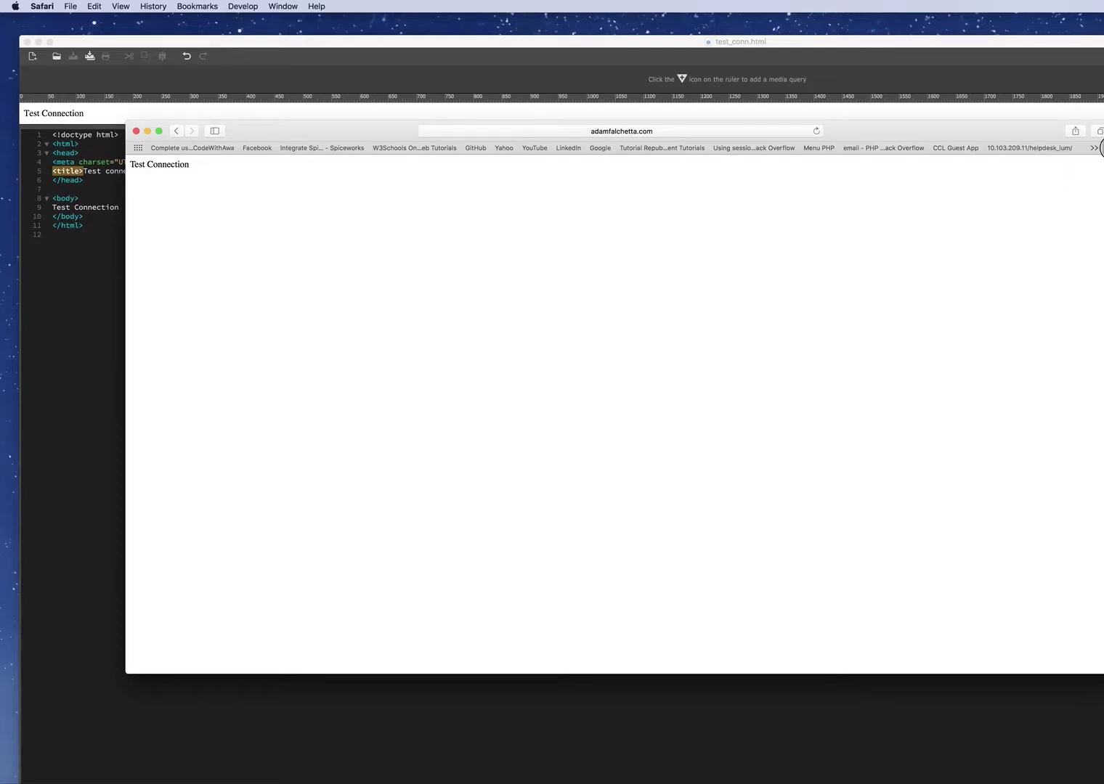
Step: Close the Safari browser window
key(super+t)
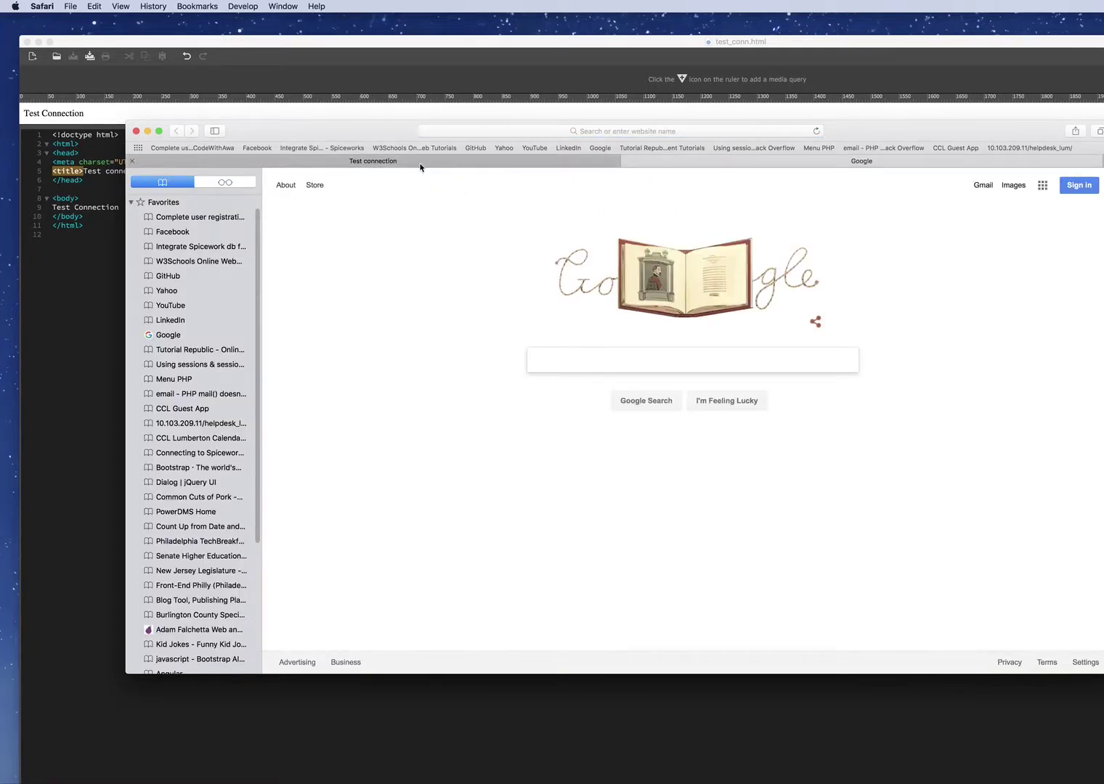
click(416, 162)
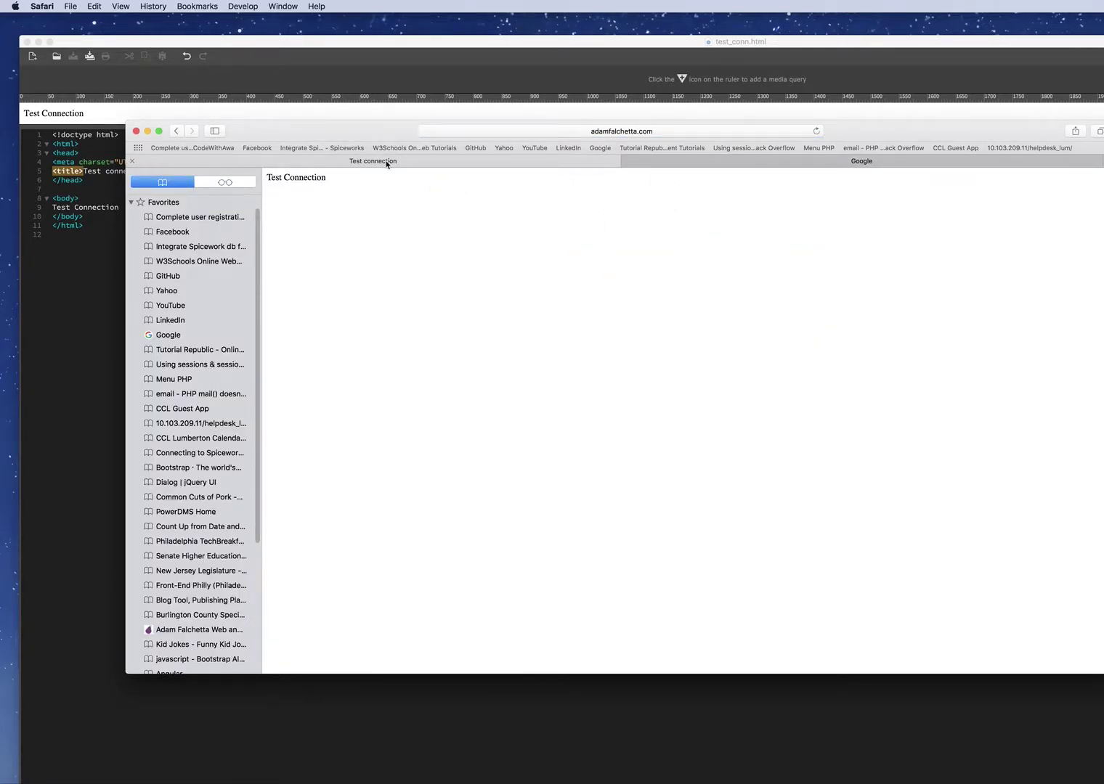
click(136, 130)
Step: Bring the Dreamweaver window holding test_conn.html back to the front
click(285, 281)
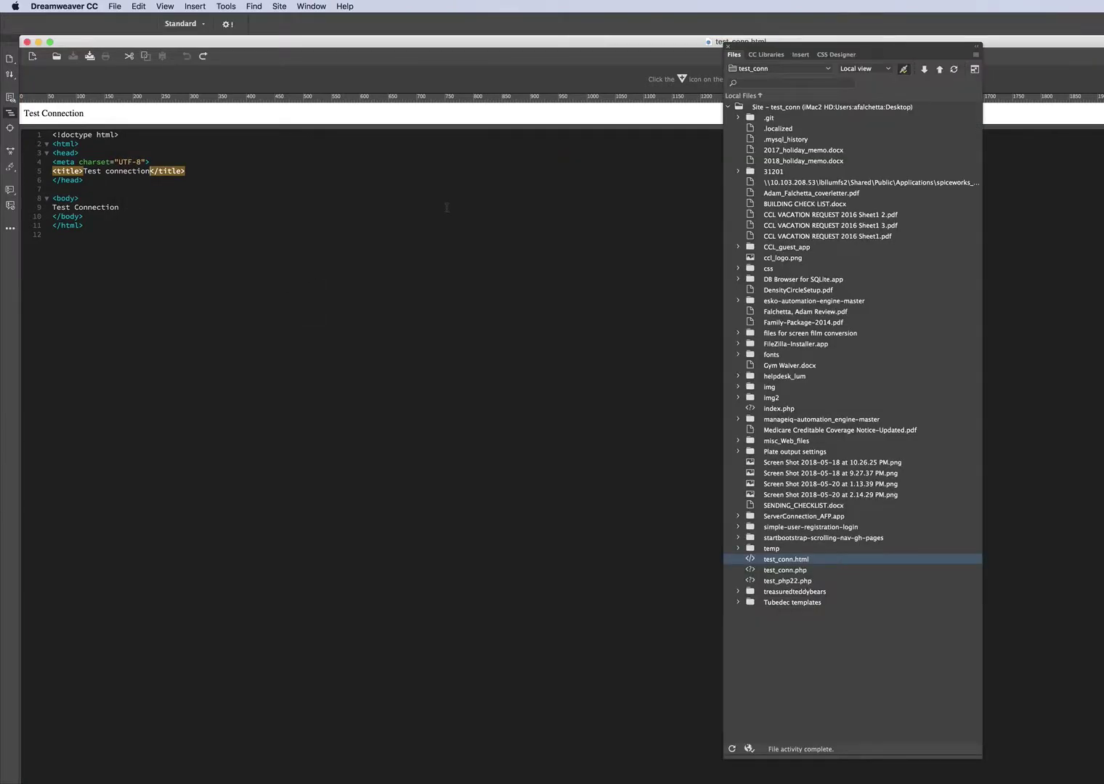